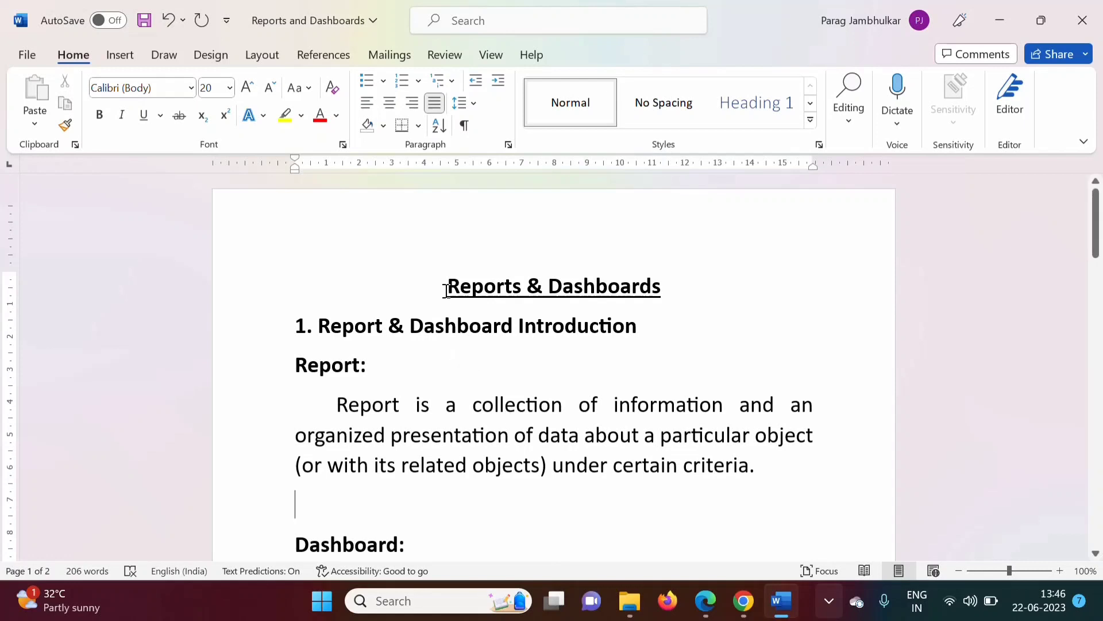
Highlight the Reports & Dashboards title, the Report heading, and 'collection of information' and 'particular object'
left_click_drag(447, 290, 644, 295)
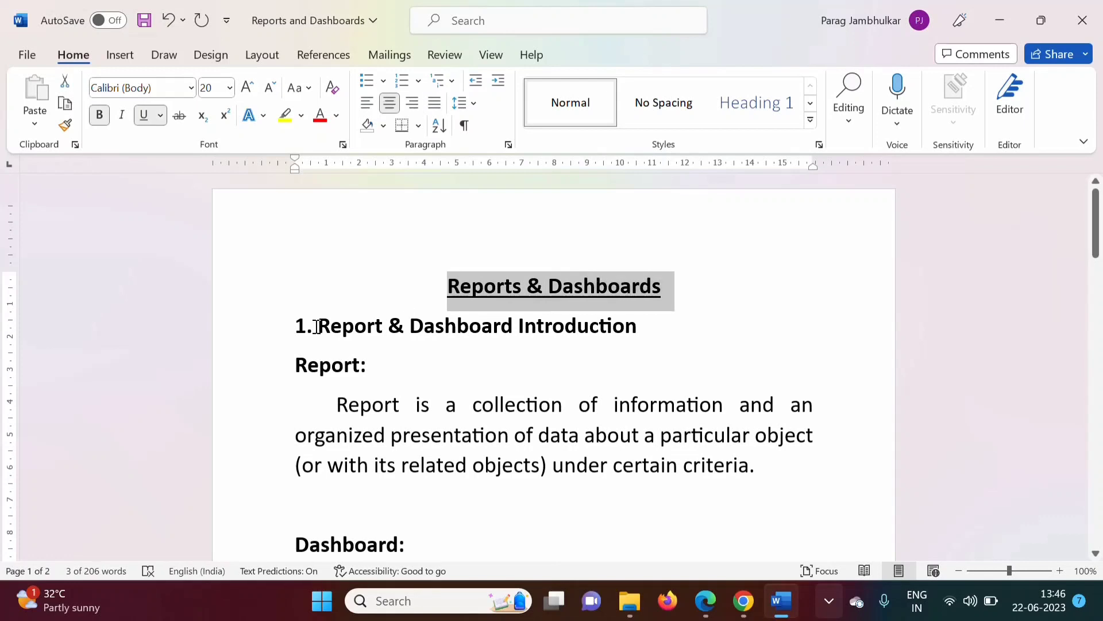
left_click_drag(318, 326, 499, 328)
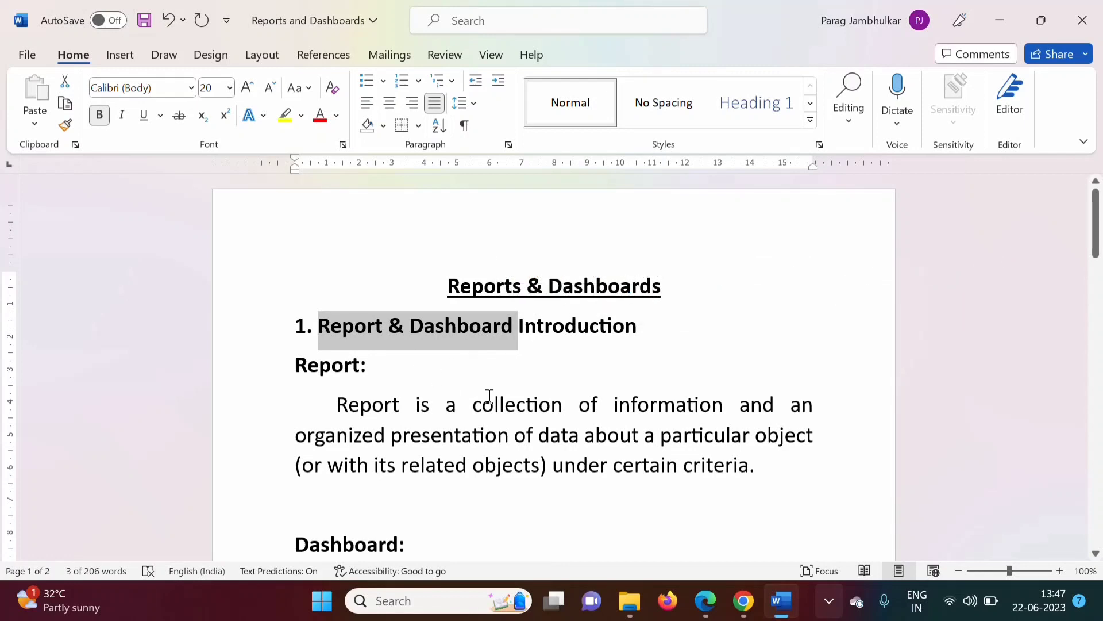
left_click_drag(296, 365, 767, 476)
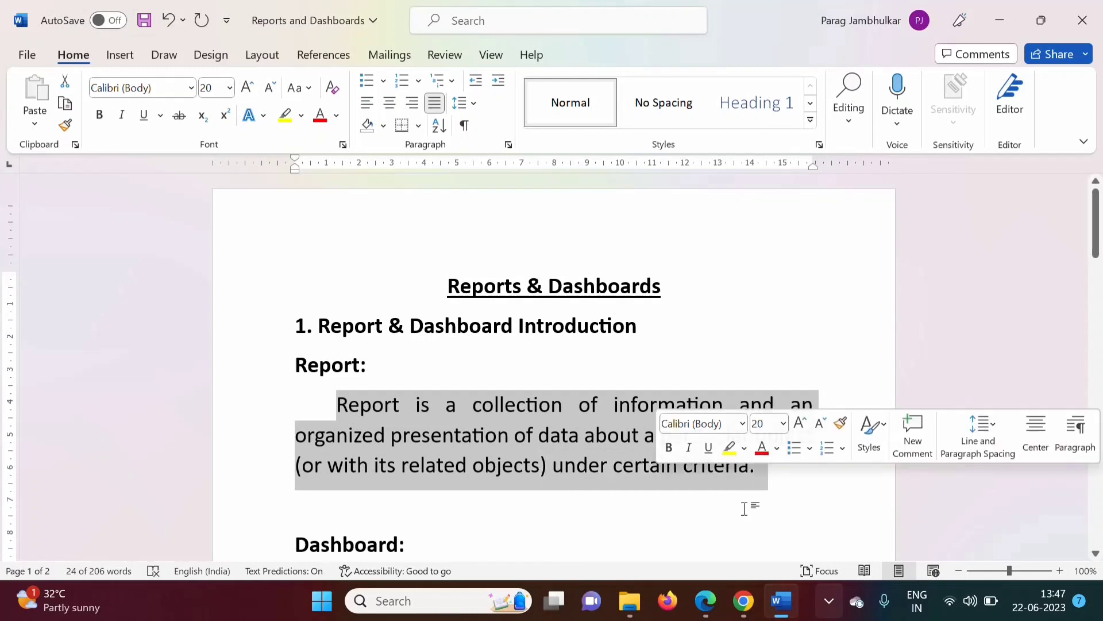
left_click(747, 512)
left_click_drag(476, 409, 729, 404)
left_click(731, 452)
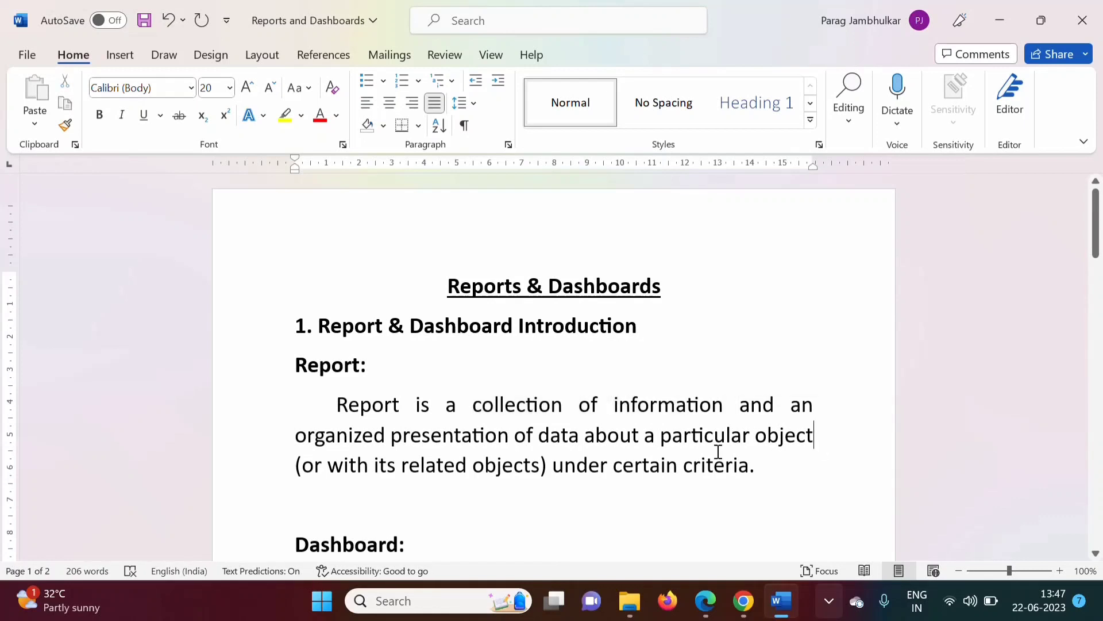
left_click_drag(662, 438, 818, 438)
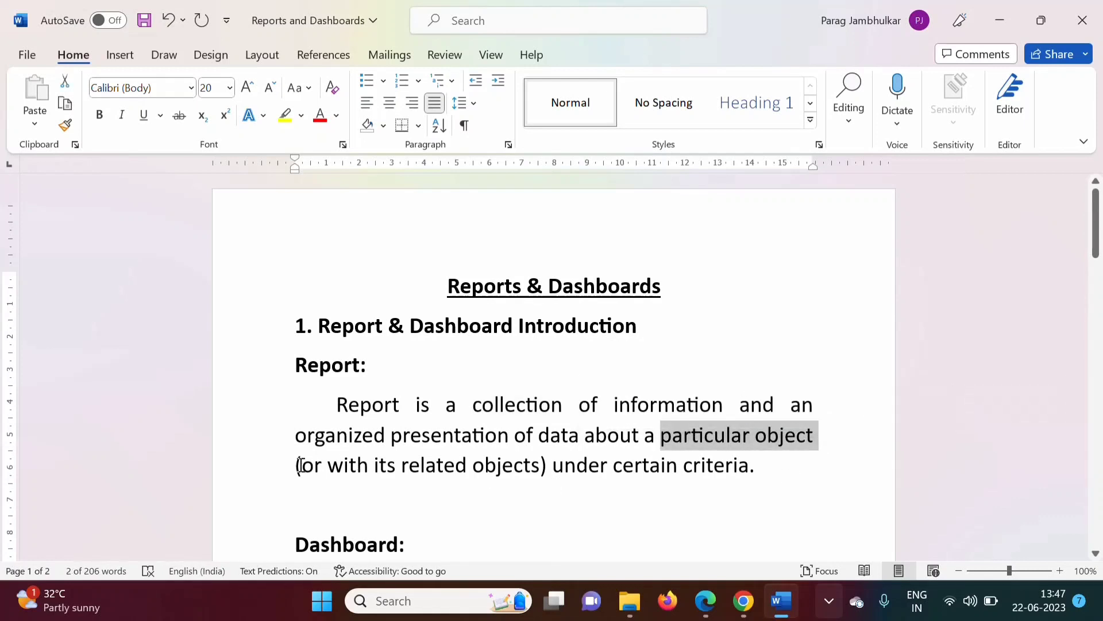
left_click_drag(300, 464, 777, 463)
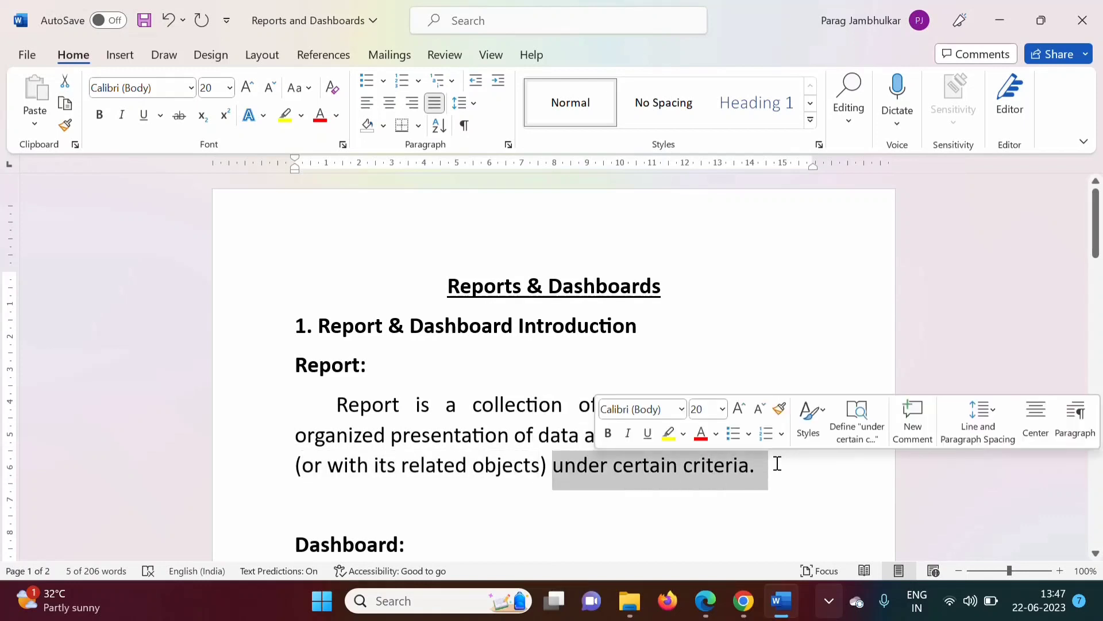
Re-highlight 'collection of information', 'under certain criteria' and 'Report' in the Report definition
double_click(474, 405)
left_click_drag(609, 404, 669, 411)
left_click_drag(556, 465, 757, 463)
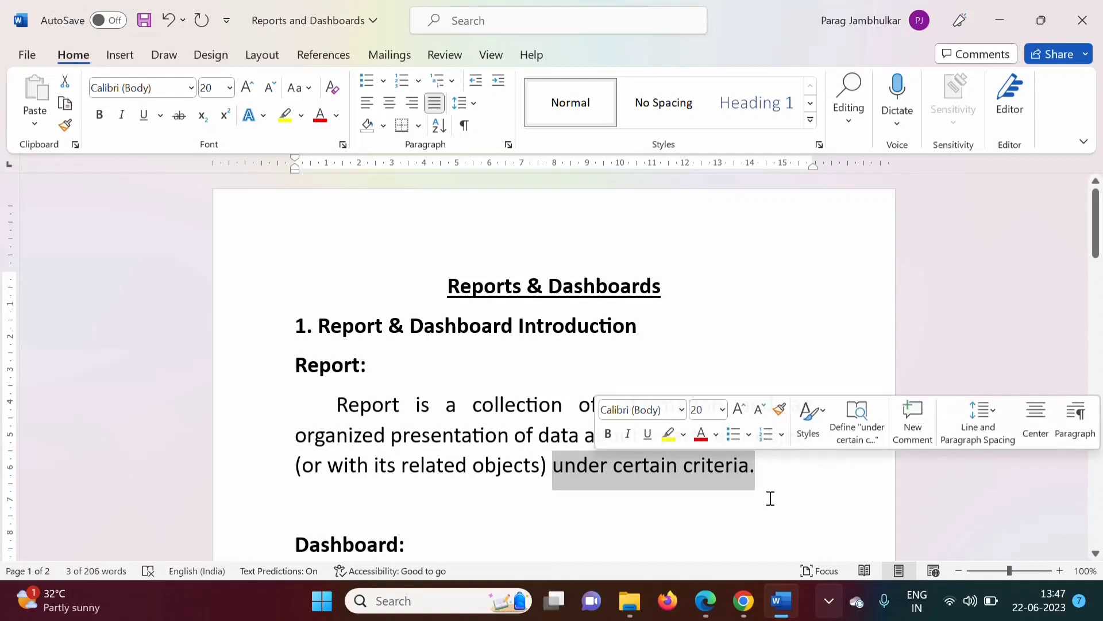
left_click_drag(473, 404, 723, 405)
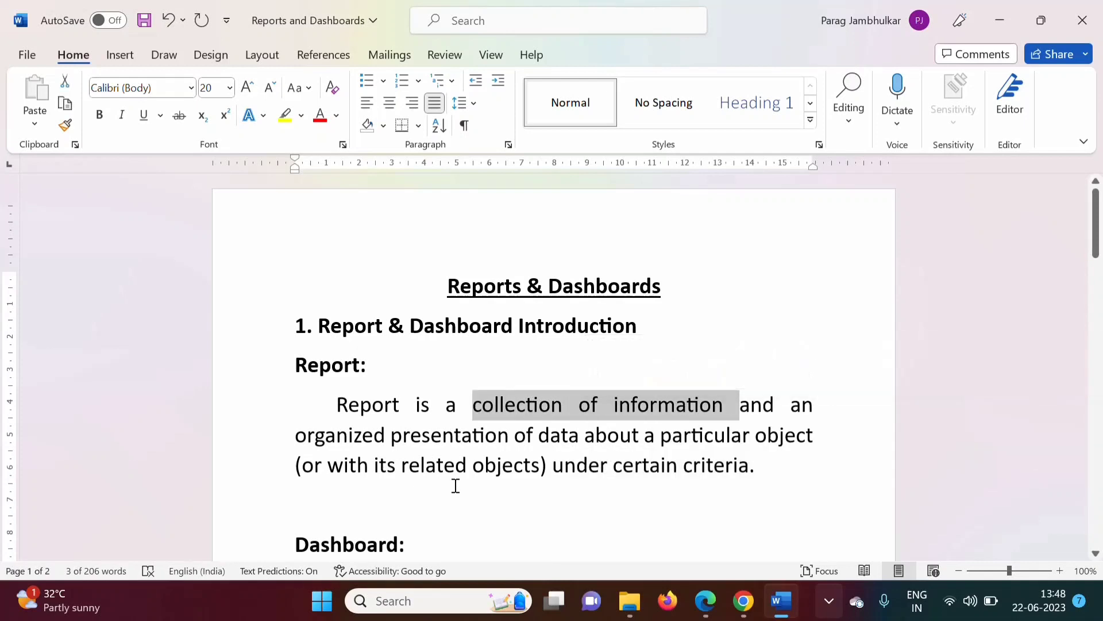
left_click_drag(554, 466, 749, 465)
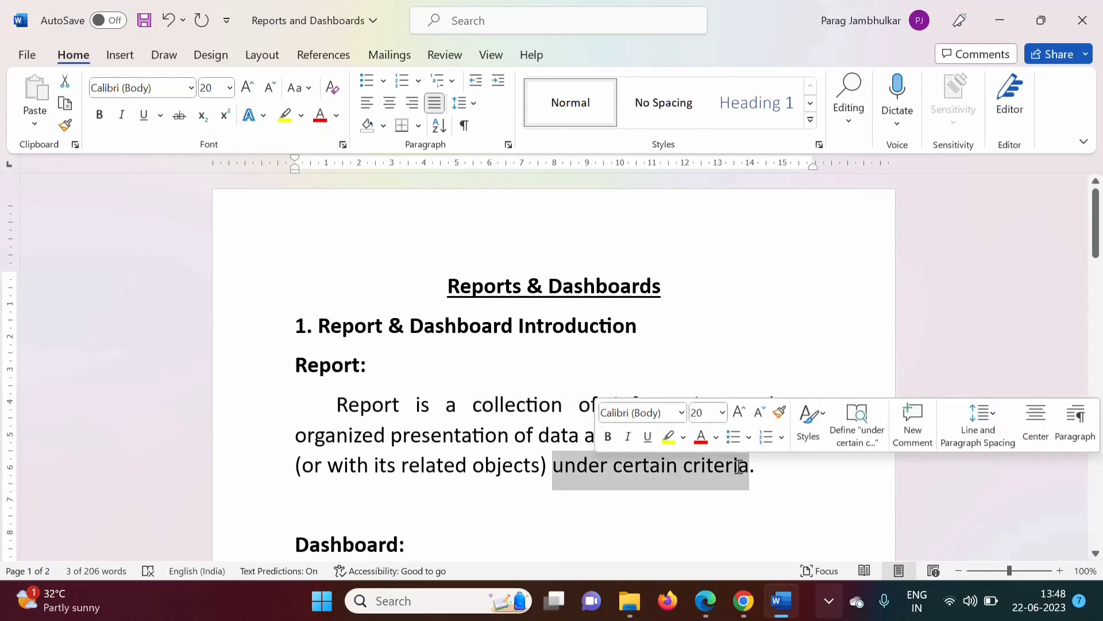
left_click_drag(400, 405, 335, 406)
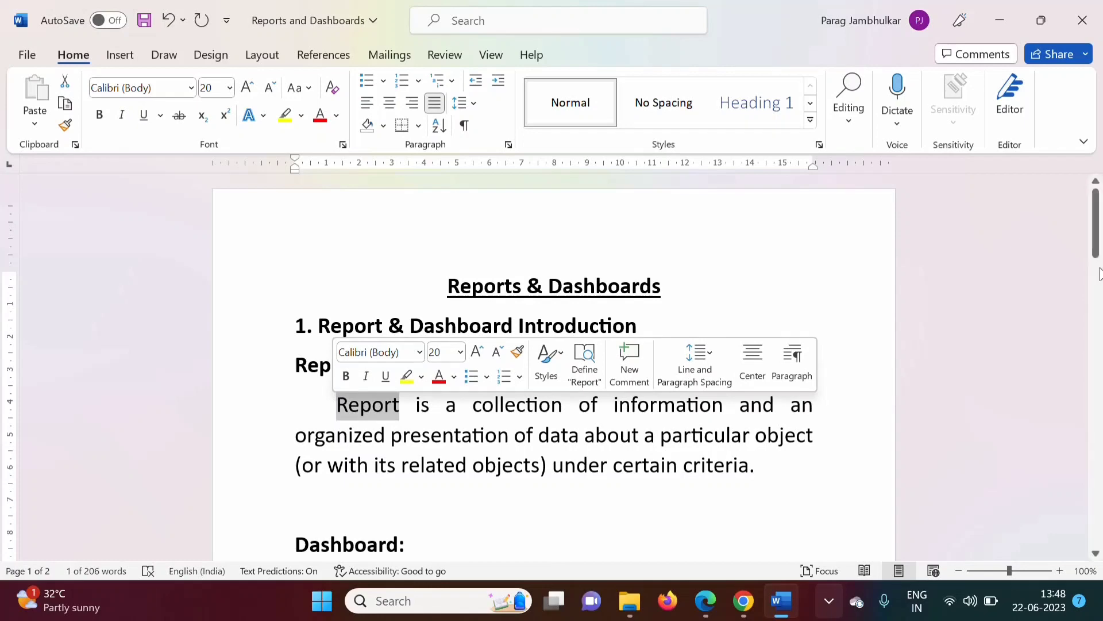
Scroll to the Dashboard definition and highlight its opening, 'certain point in time' and the heading
left_click_drag(1097, 255, 1080, 288)
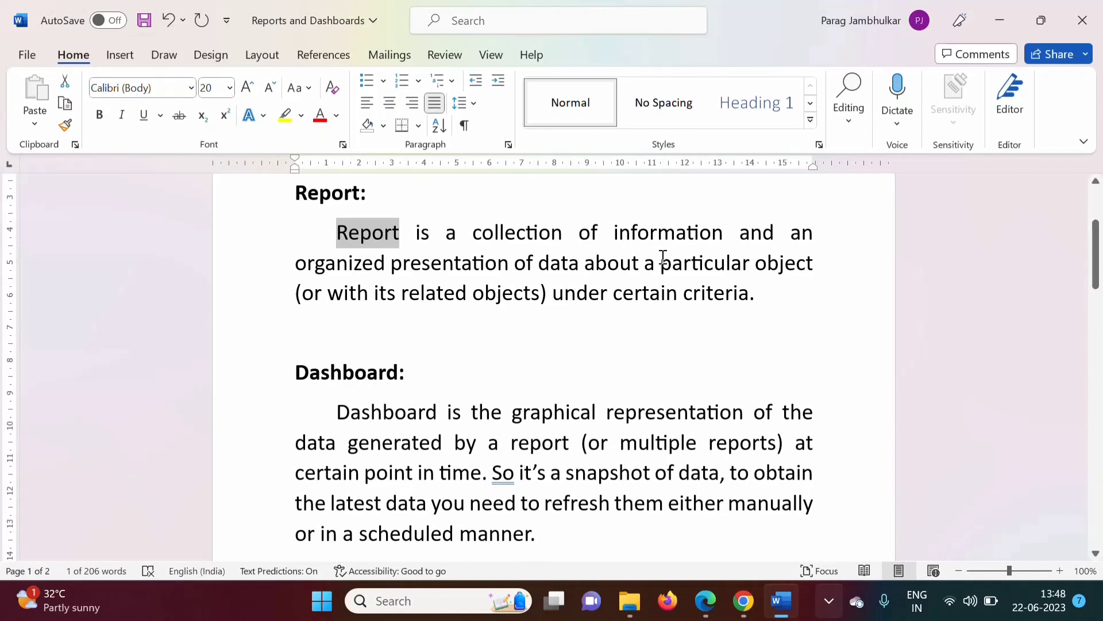
left_click_drag(341, 413, 784, 449)
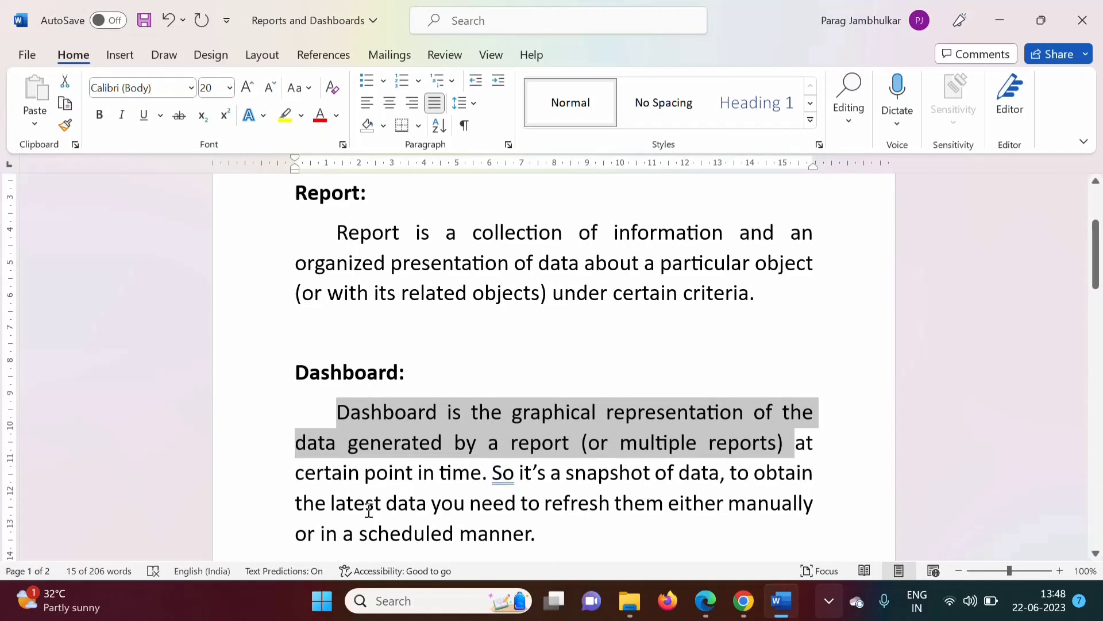
left_click_drag(295, 477, 489, 482)
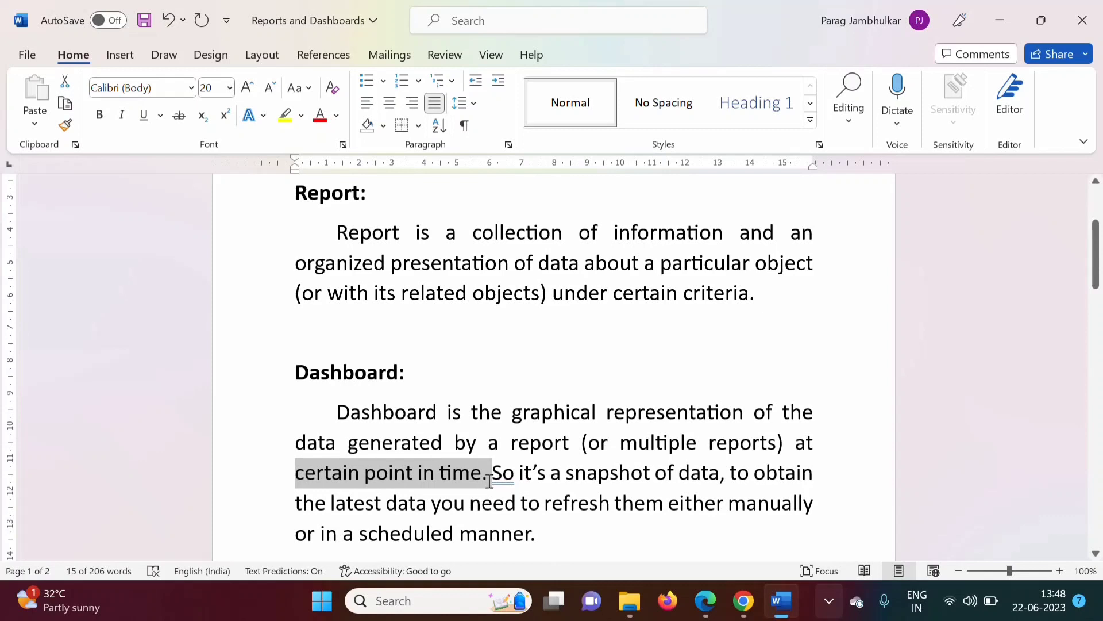
left_click(340, 467)
left_click_drag(296, 476, 492, 480)
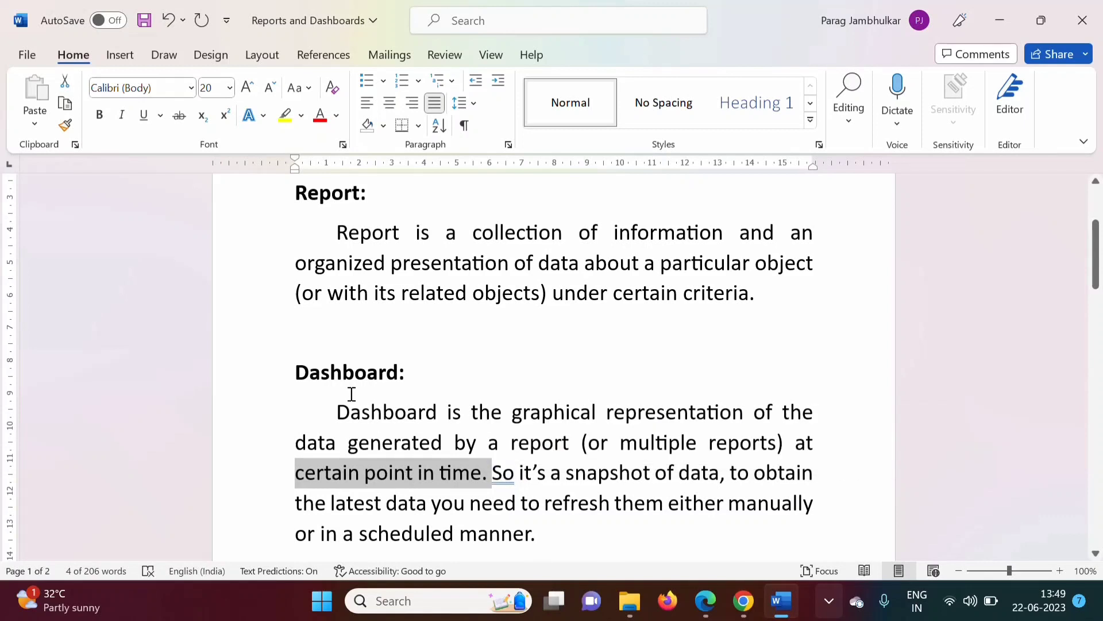
left_click_drag(299, 372, 409, 370)
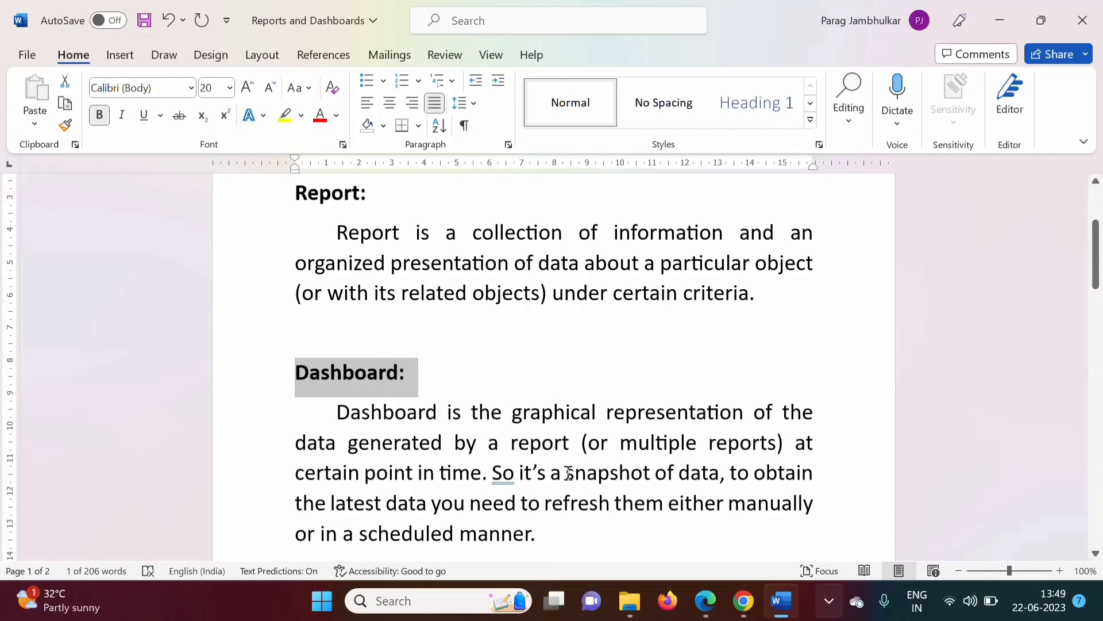
Highlight 'snapshot of data', 'latest data' and the manual refresh wording in the Dashboard definition
left_click_drag(568, 473, 719, 476)
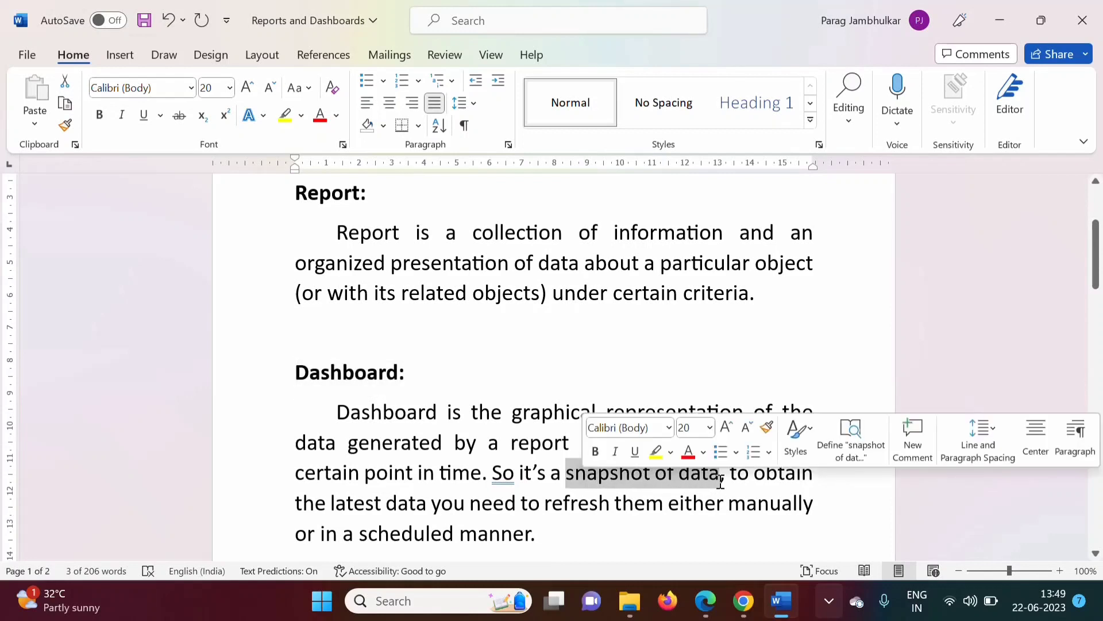
left_click(336, 502)
left_click_drag(330, 502, 444, 505)
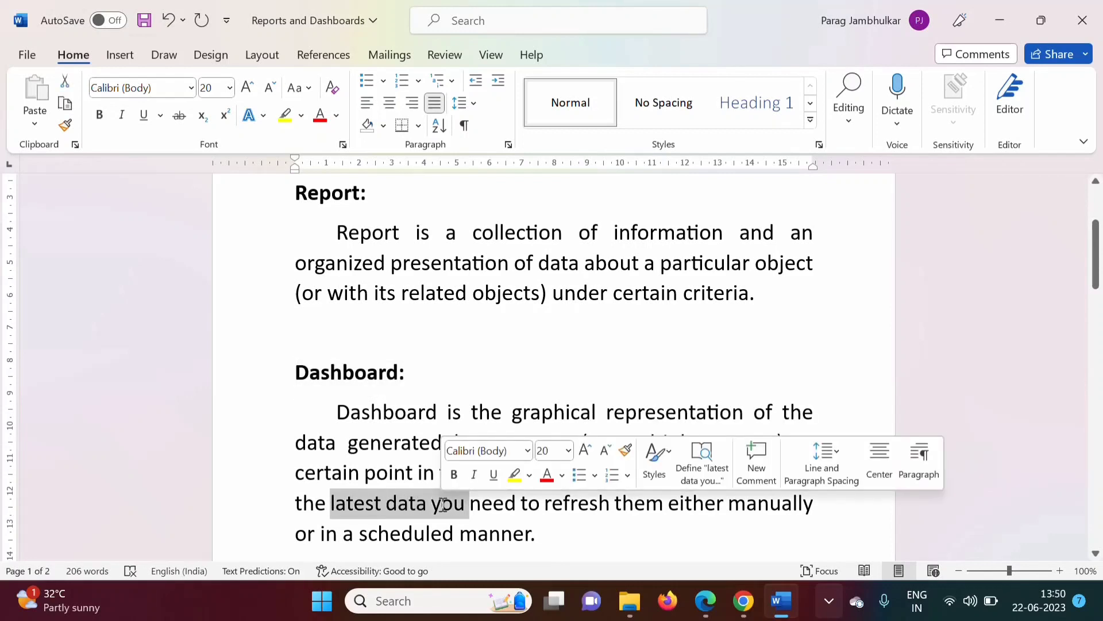
left_click_drag(544, 505, 572, 550)
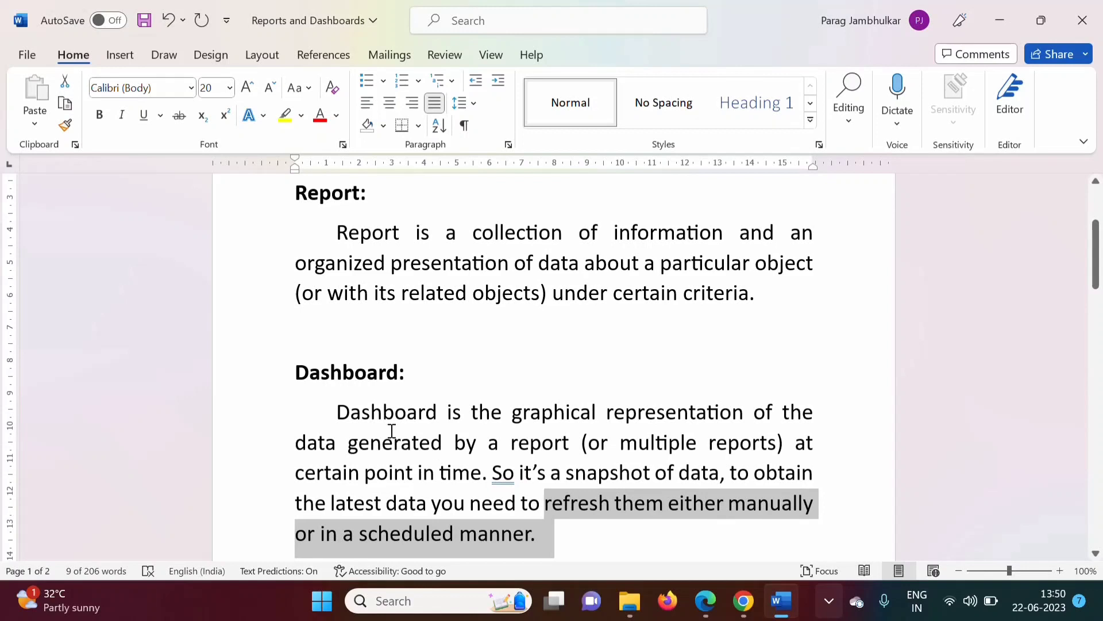
left_click_drag(294, 372, 418, 373)
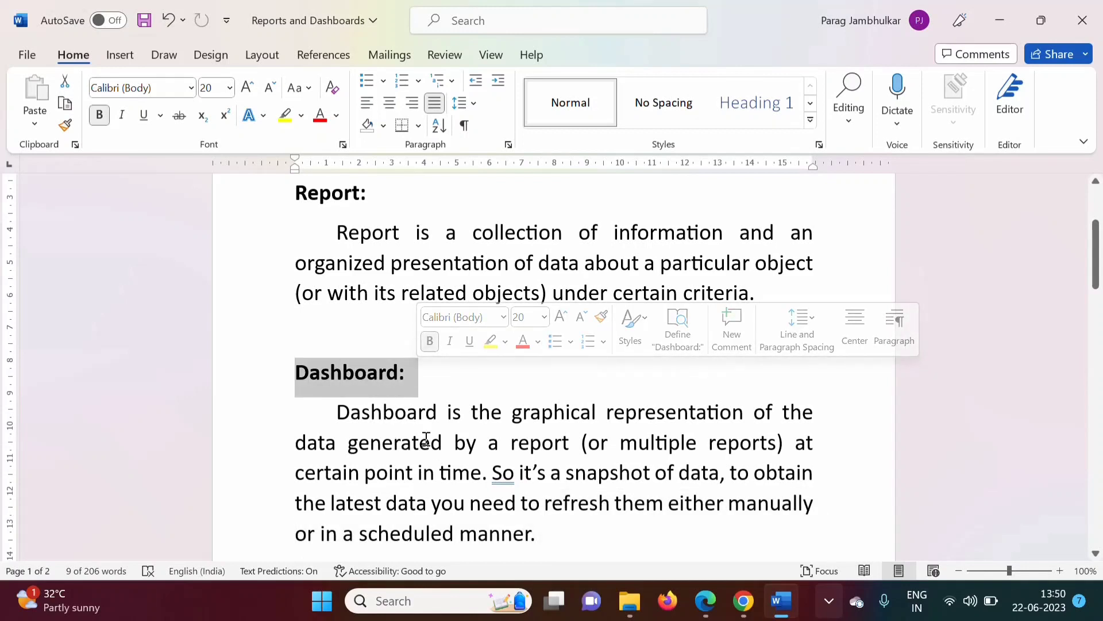
left_click_drag(332, 504, 430, 505)
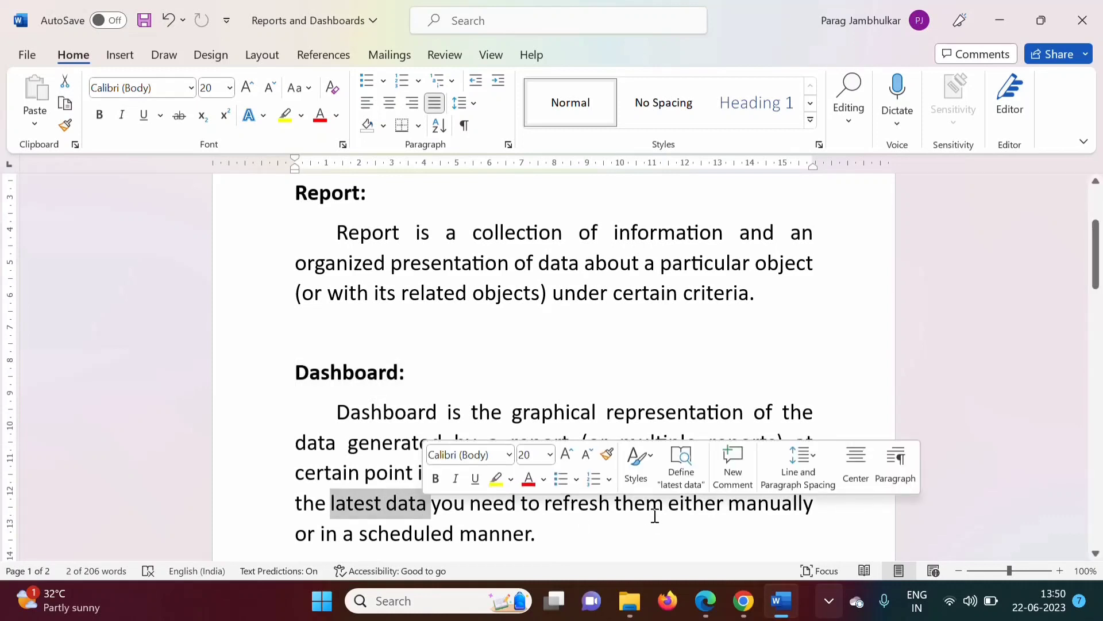
left_click_drag(359, 534, 552, 535)
left_click_drag(1097, 244, 1100, 311)
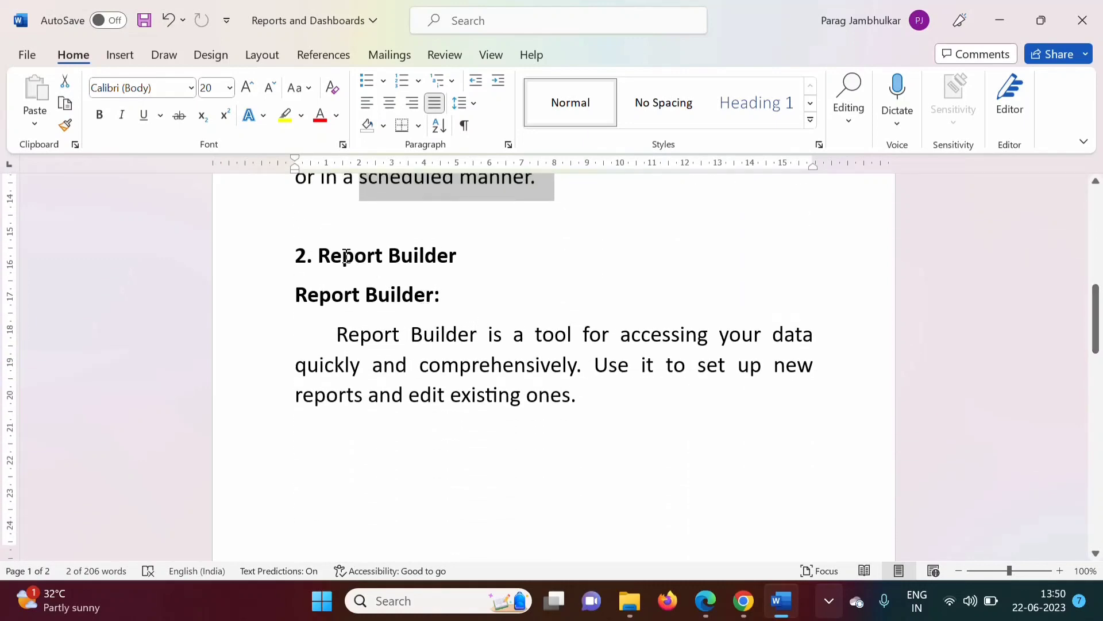
Highlight the Report Builder heading and description, then switch to the Salesforce browser window
left_click_drag(322, 256, 463, 259)
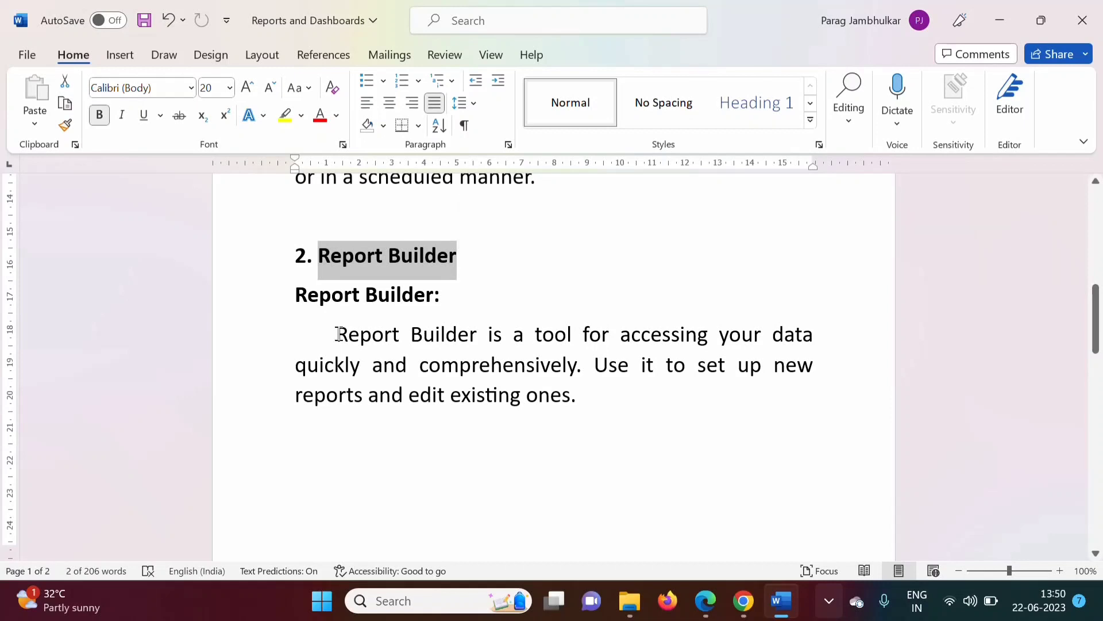
left_click_drag(339, 334, 607, 408)
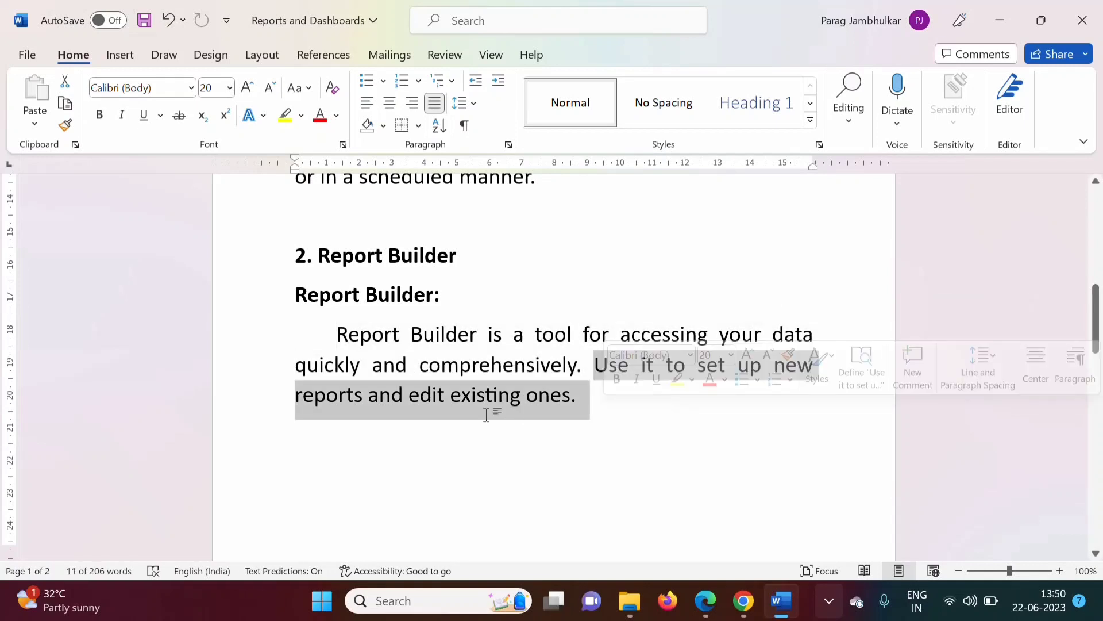
left_click_drag(322, 254, 458, 254)
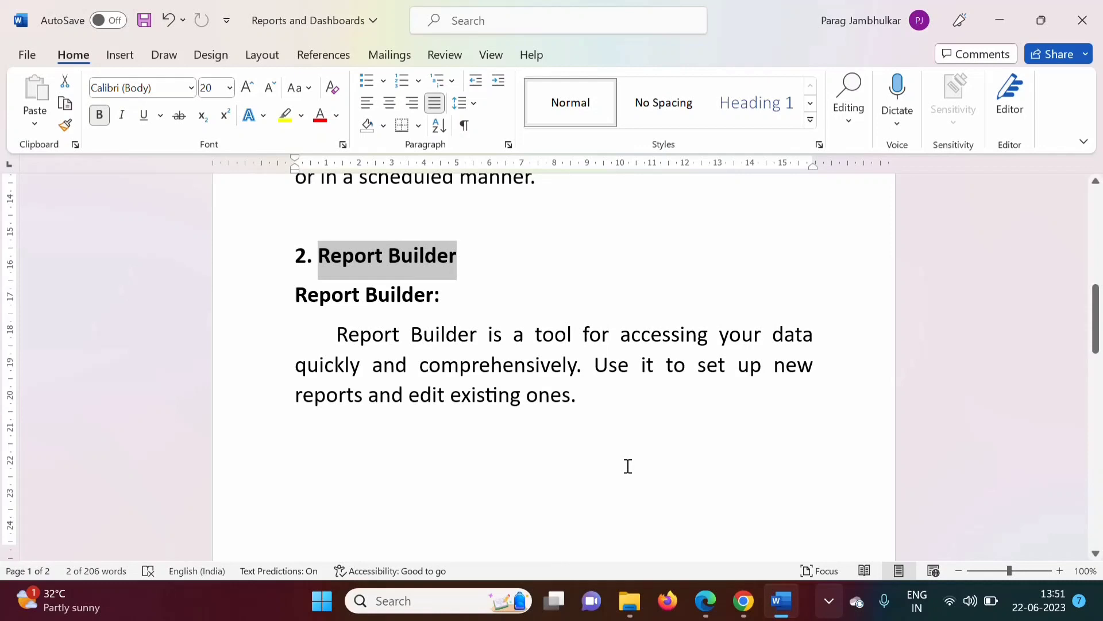
key("alt+Tab")
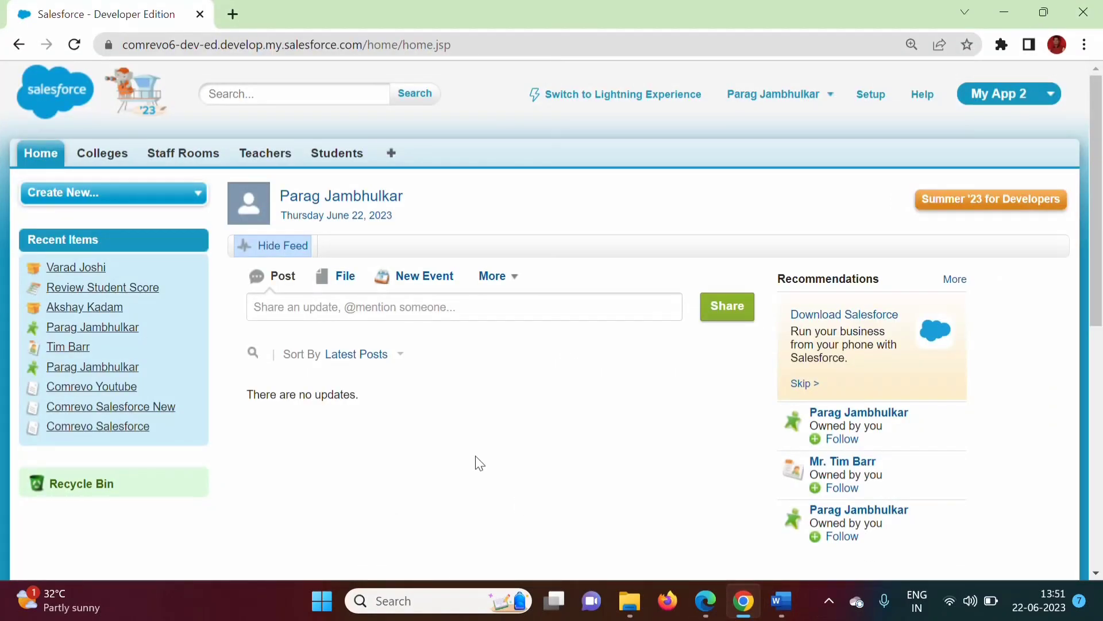
Look over the All Tabs list, visit the Reports page, then open the Dashboards page
left_click(390, 155)
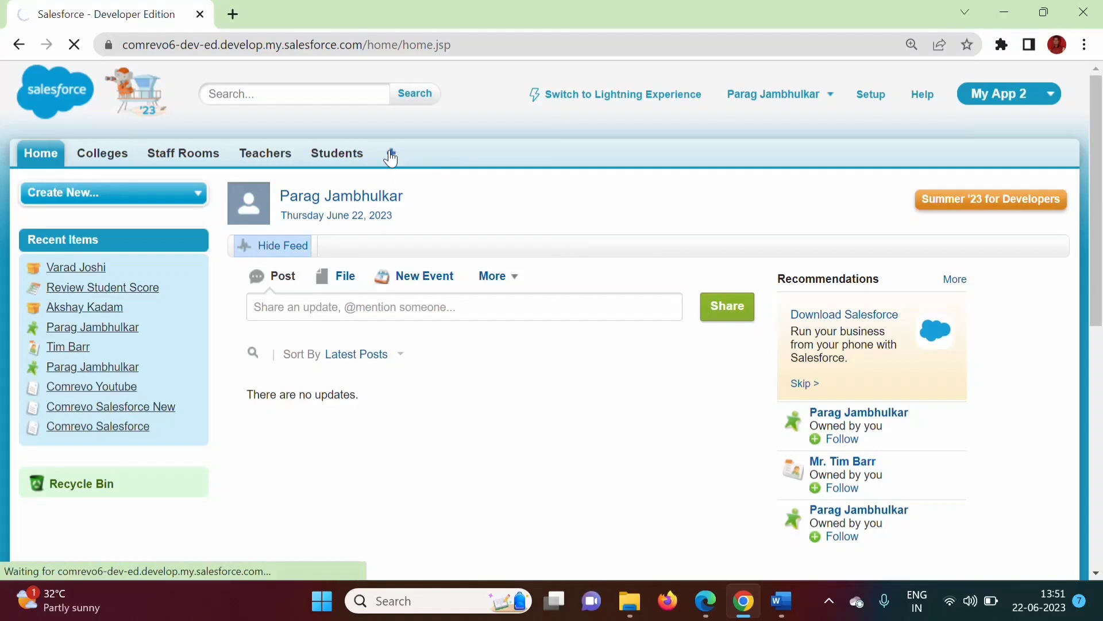
left_click_drag(1096, 155, 1101, 371)
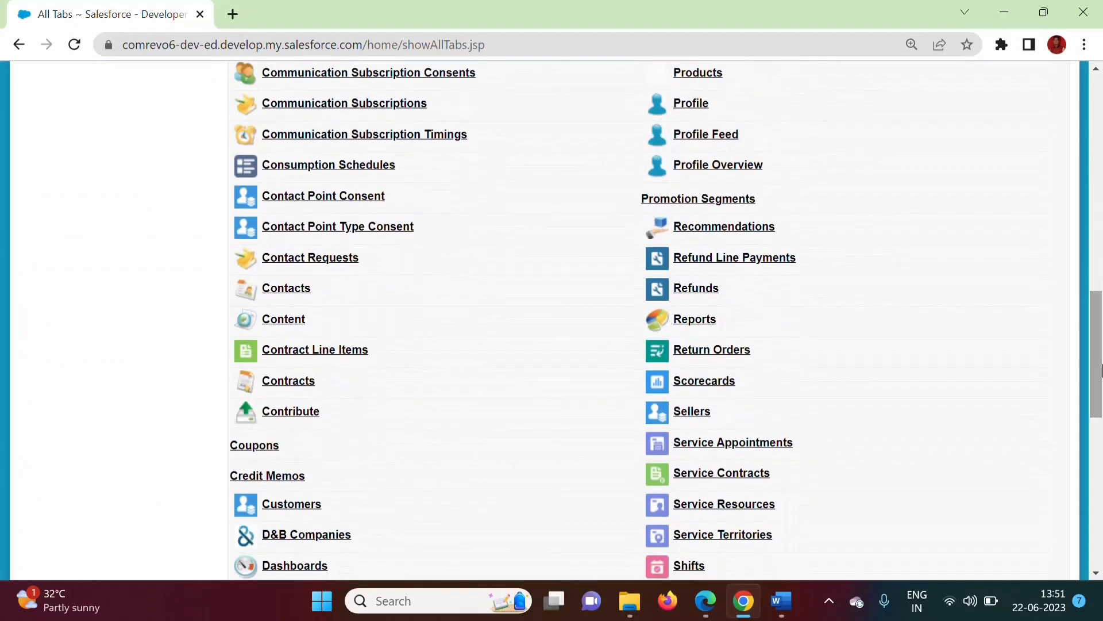
left_click_drag(729, 316, 669, 319)
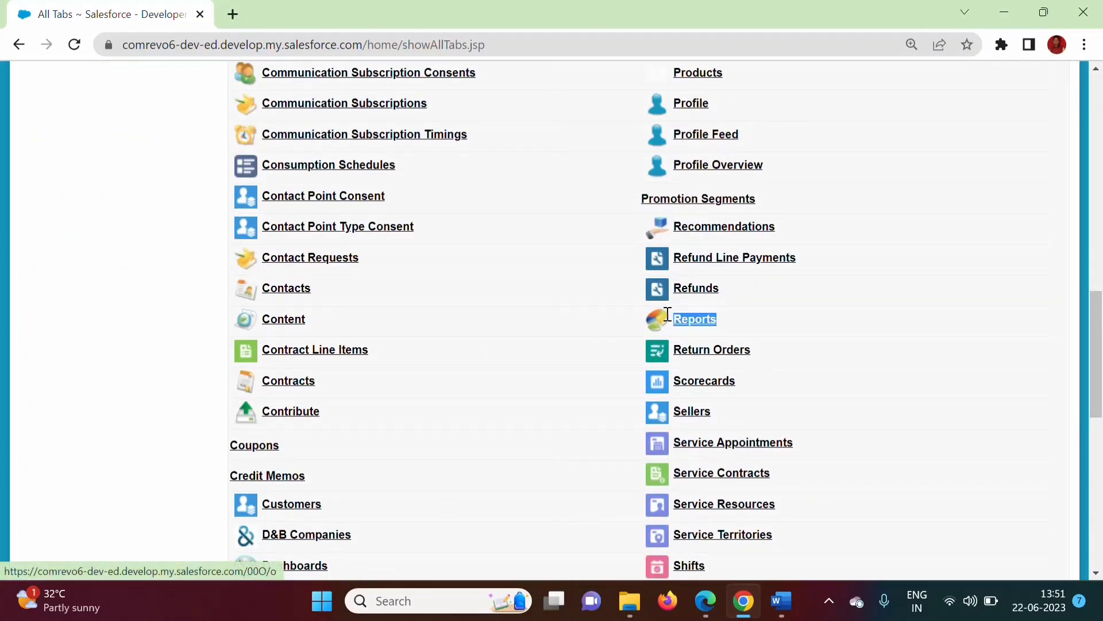
left_click_drag(1098, 394, 1043, 456)
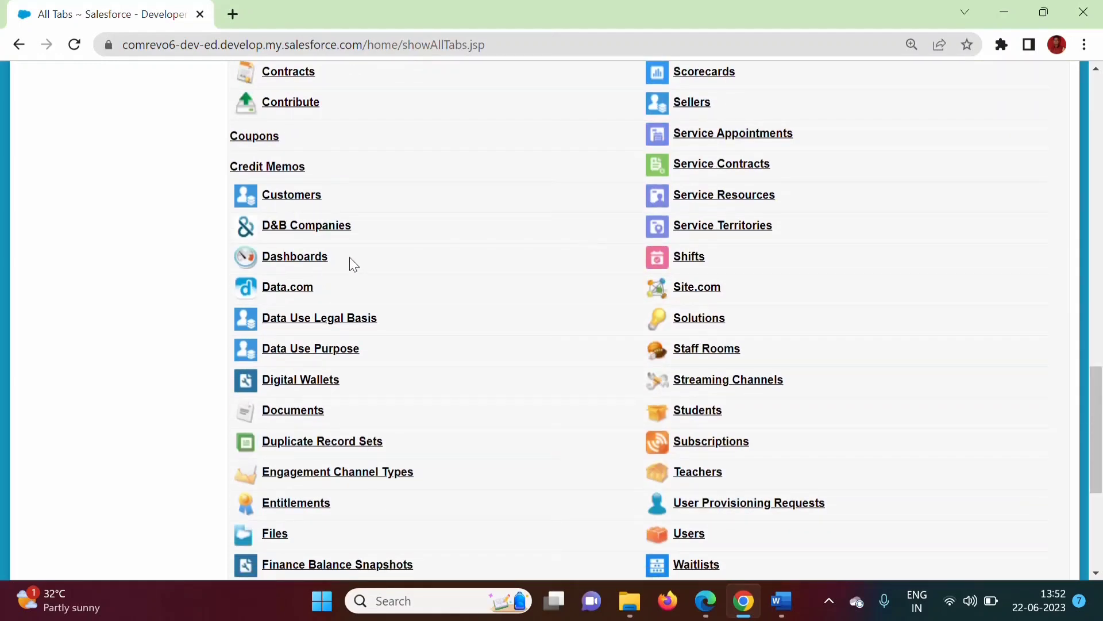
left_click_drag(350, 256, 261, 258)
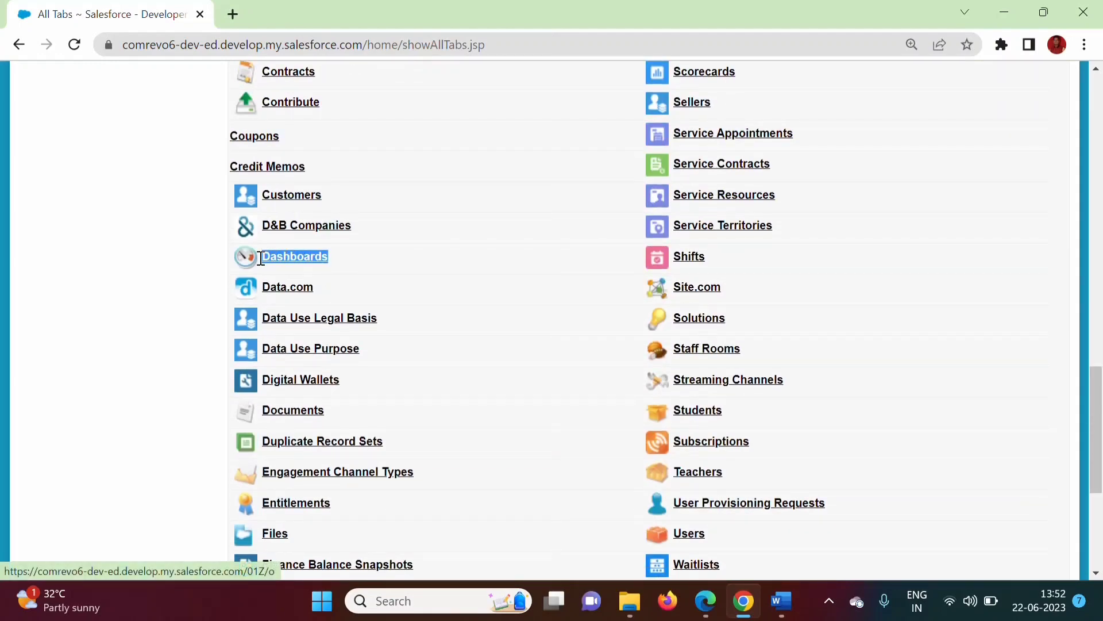
left_click_drag(1099, 468, 1099, 421)
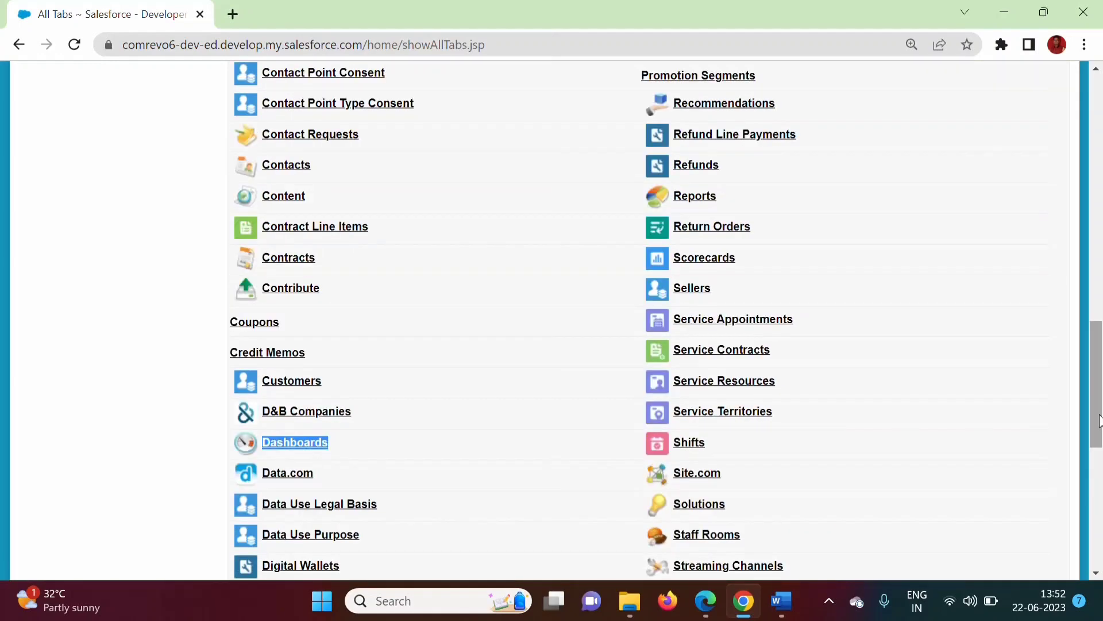
left_click(698, 197)
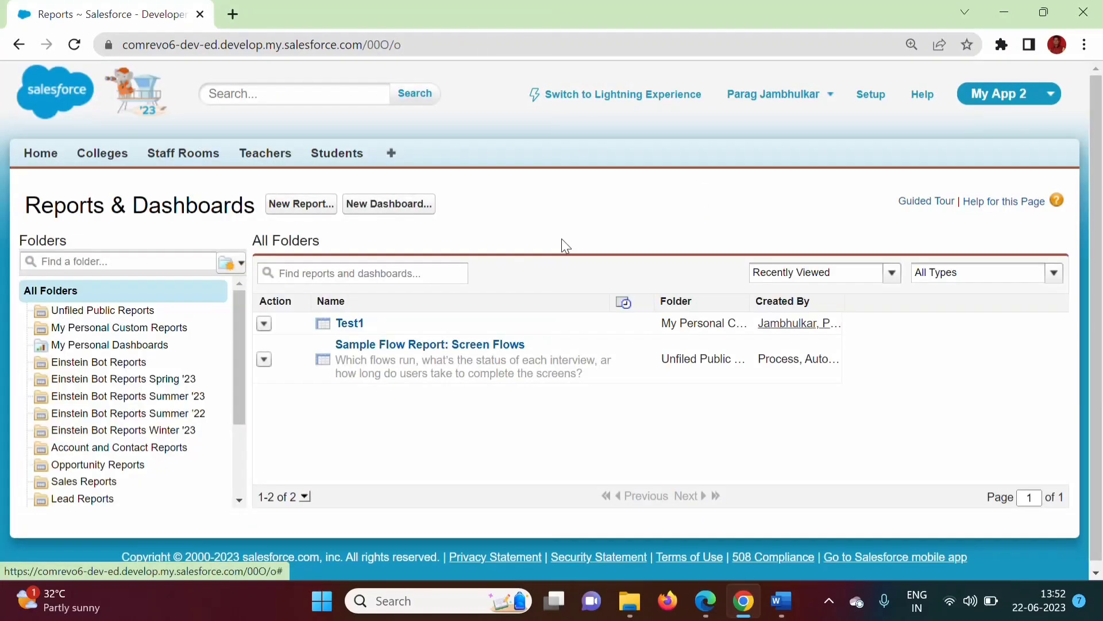
left_click(19, 44)
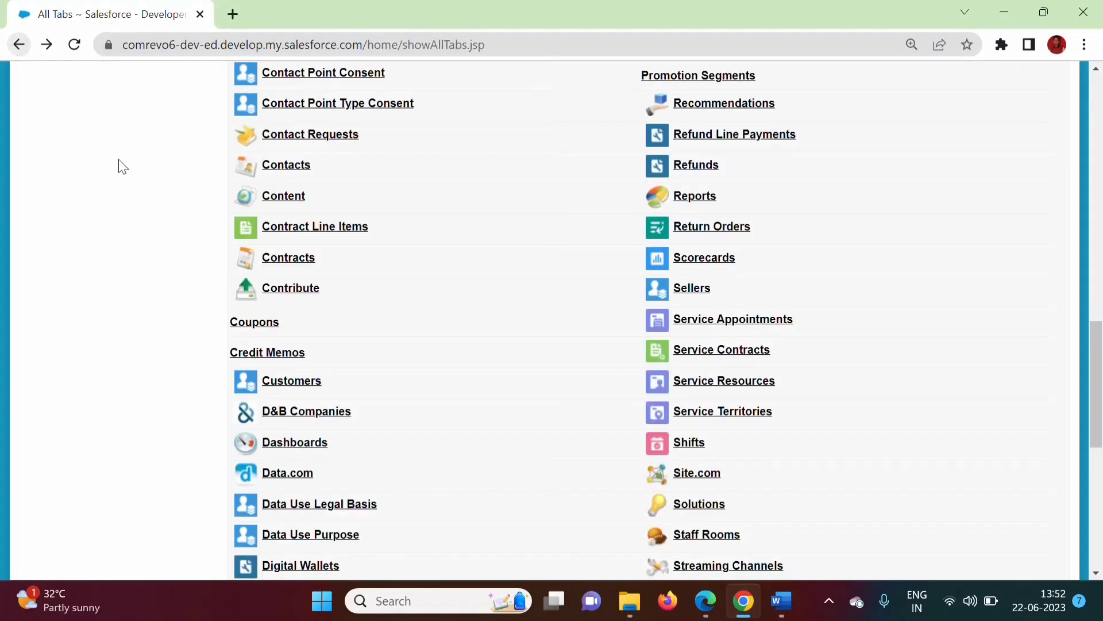
left_click(301, 450)
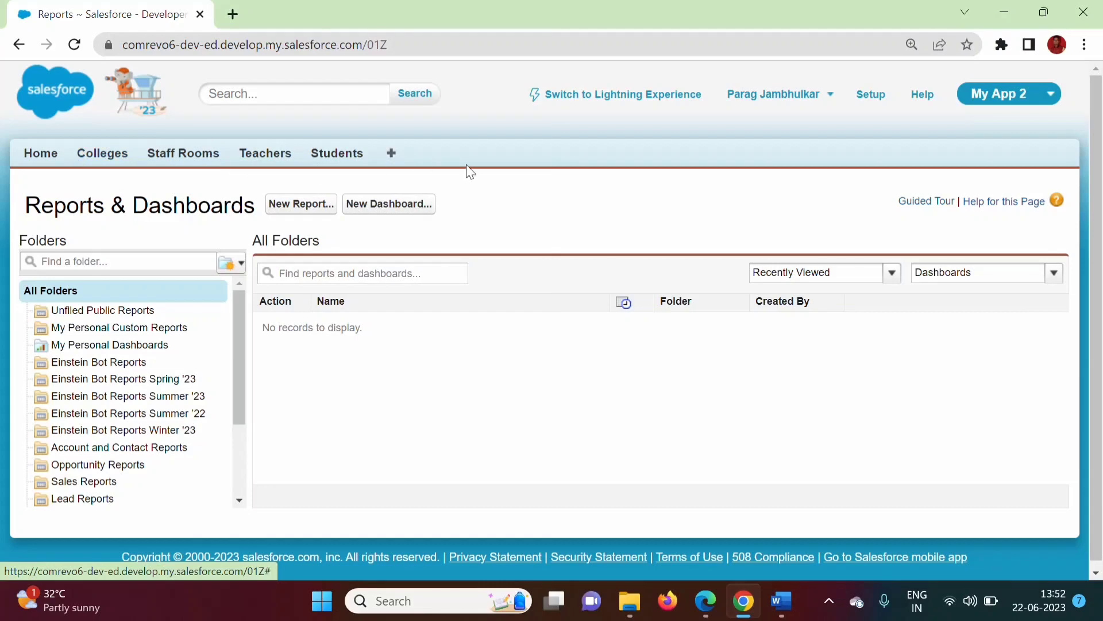
Go from Home through the All Tabs list to the Customize My Tabs page for My App 2
left_click(37, 161)
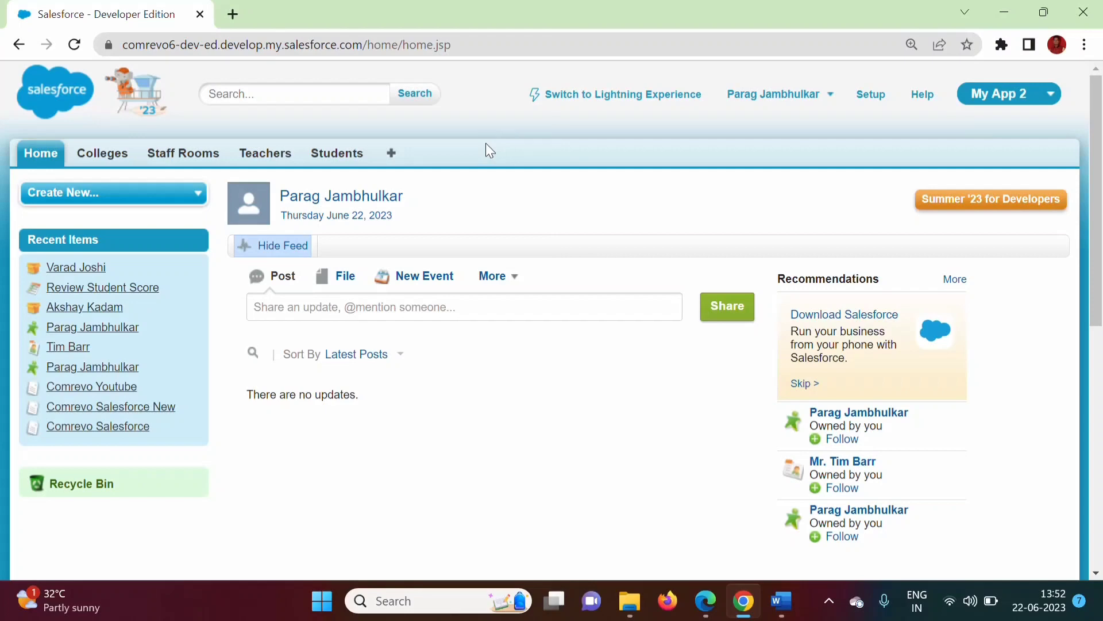
left_click(392, 155)
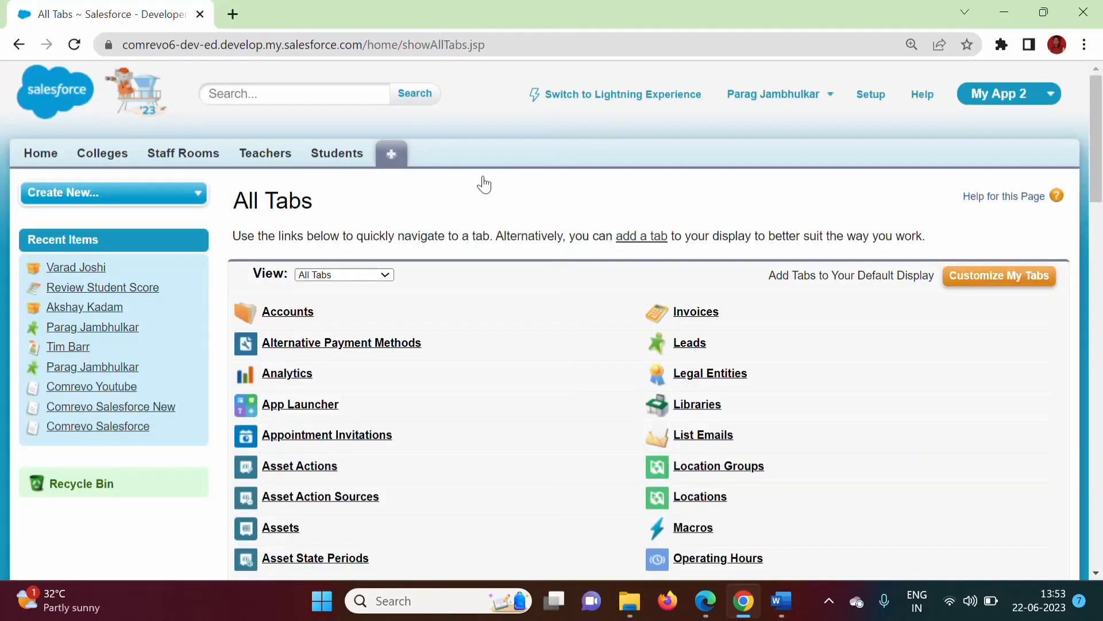
left_click(1006, 282)
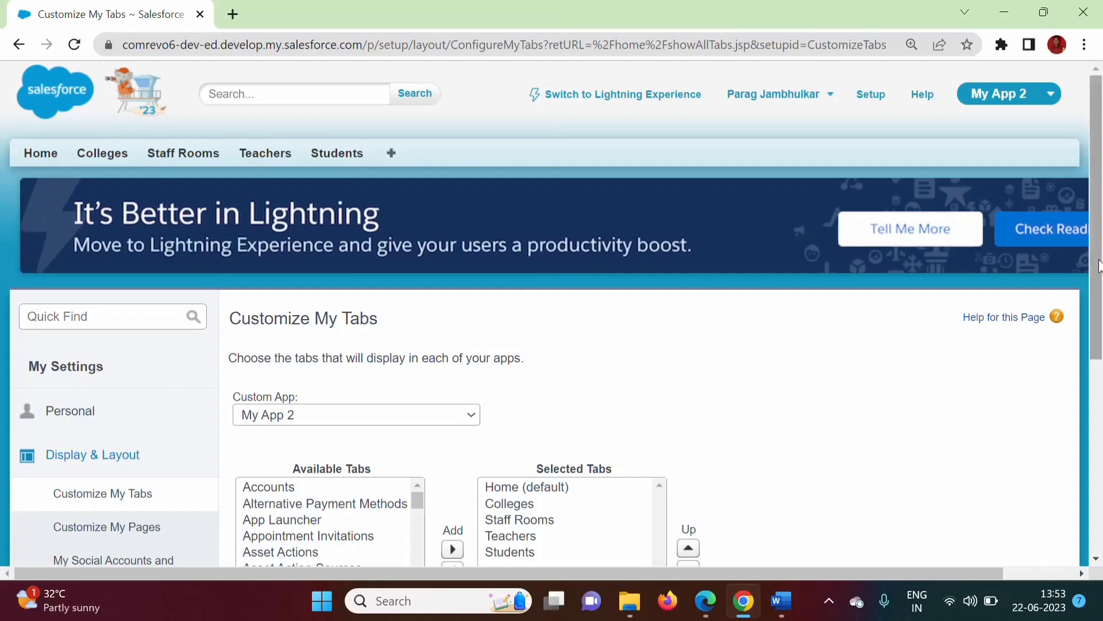
left_click_drag(1101, 266, 1101, 360)
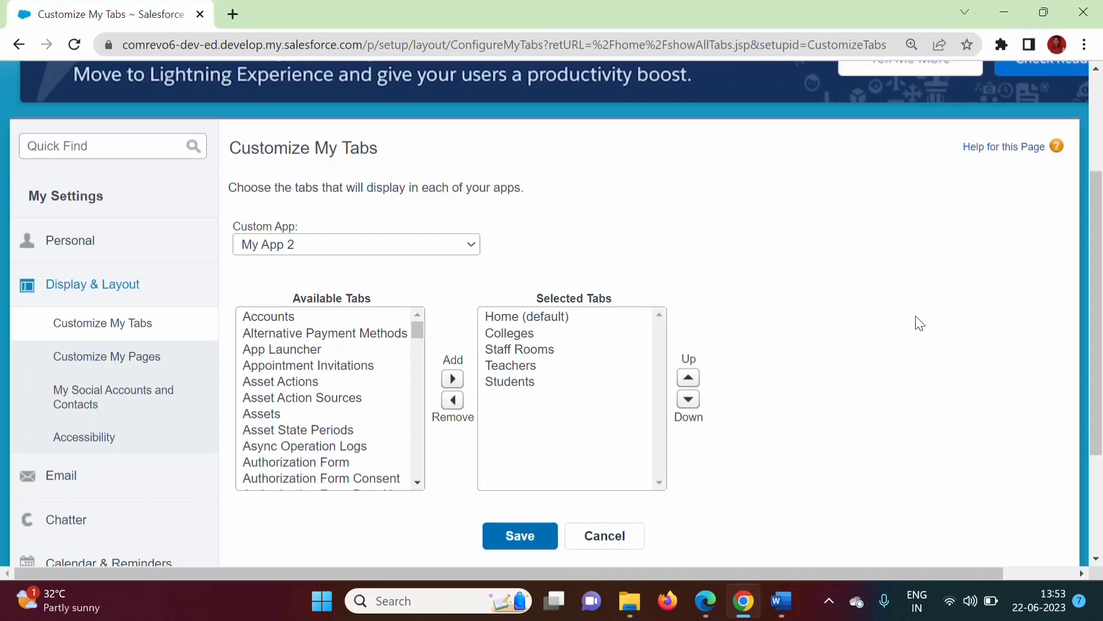
left_click_drag(1086, 310, 1085, 221)
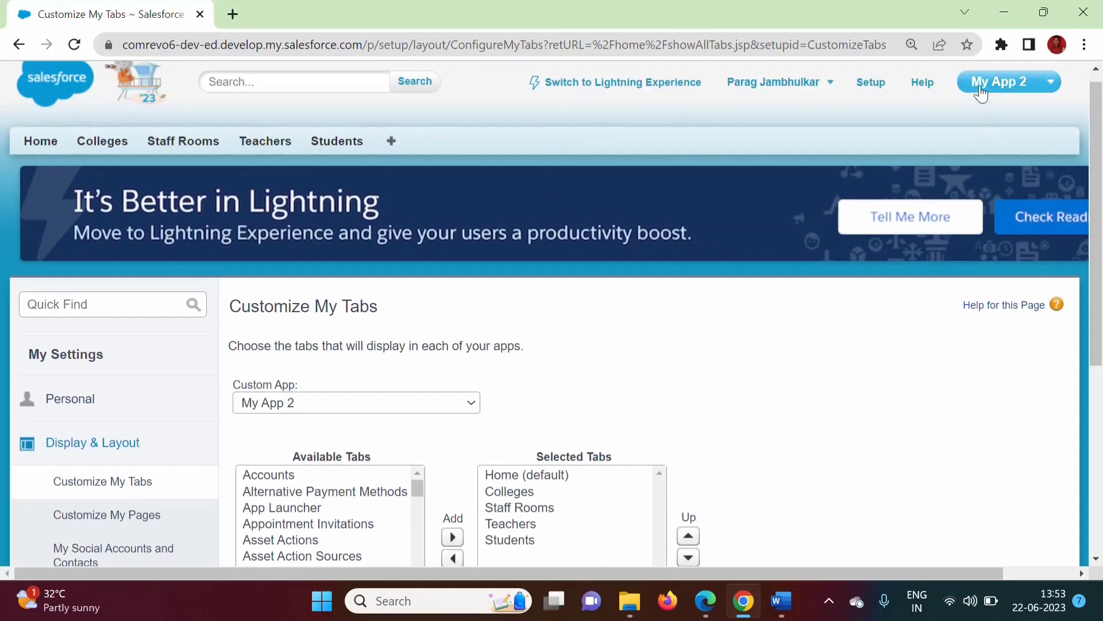
scroll(566, 275, "down", 3)
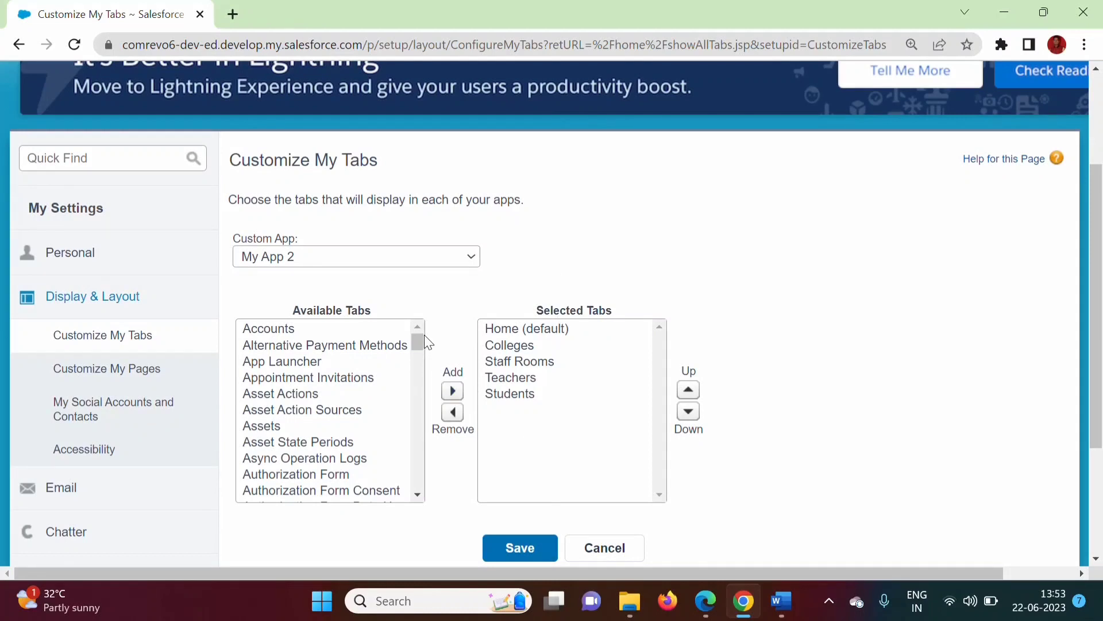
left_click_drag(417, 346, 418, 460)
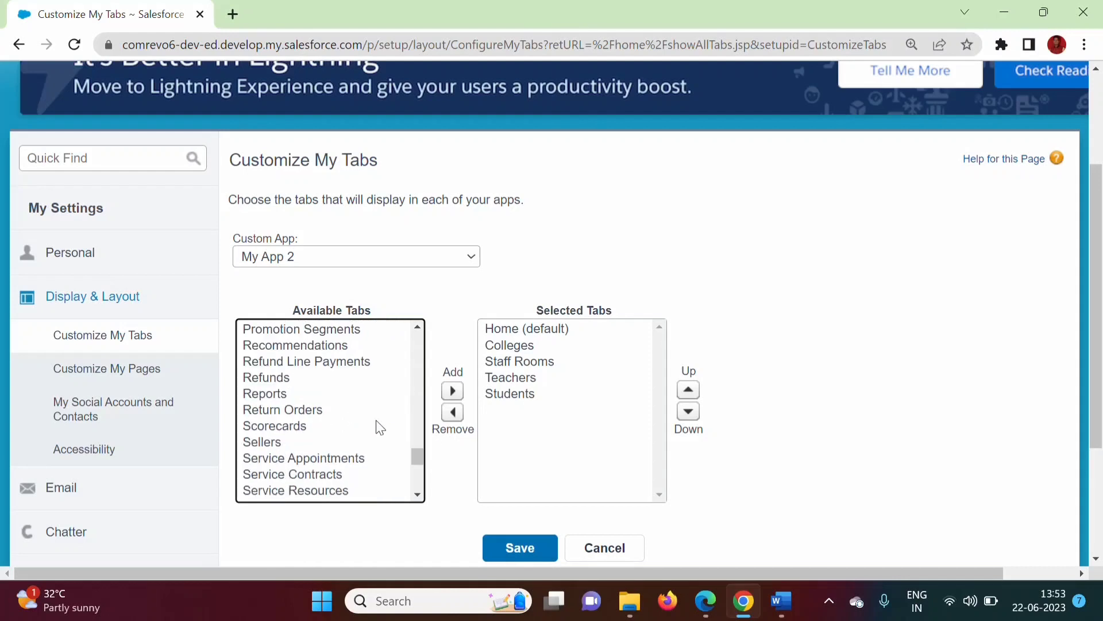
Add Reports and Dashboards to the Selected Tabs and save
left_click(267, 397)
left_click(452, 392)
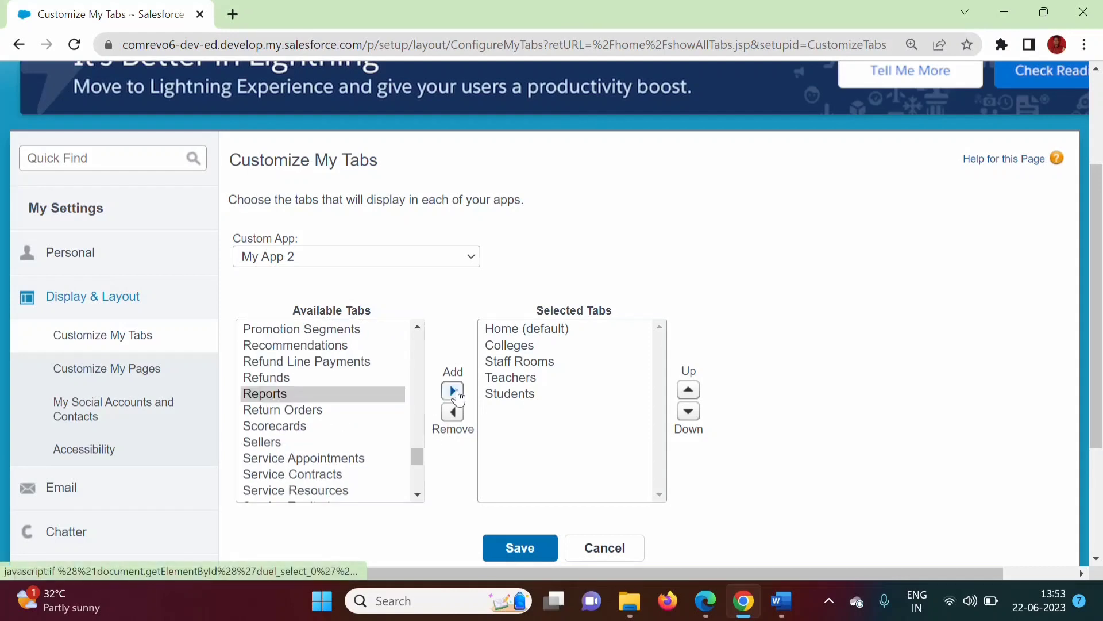
left_click_drag(418, 453, 414, 385)
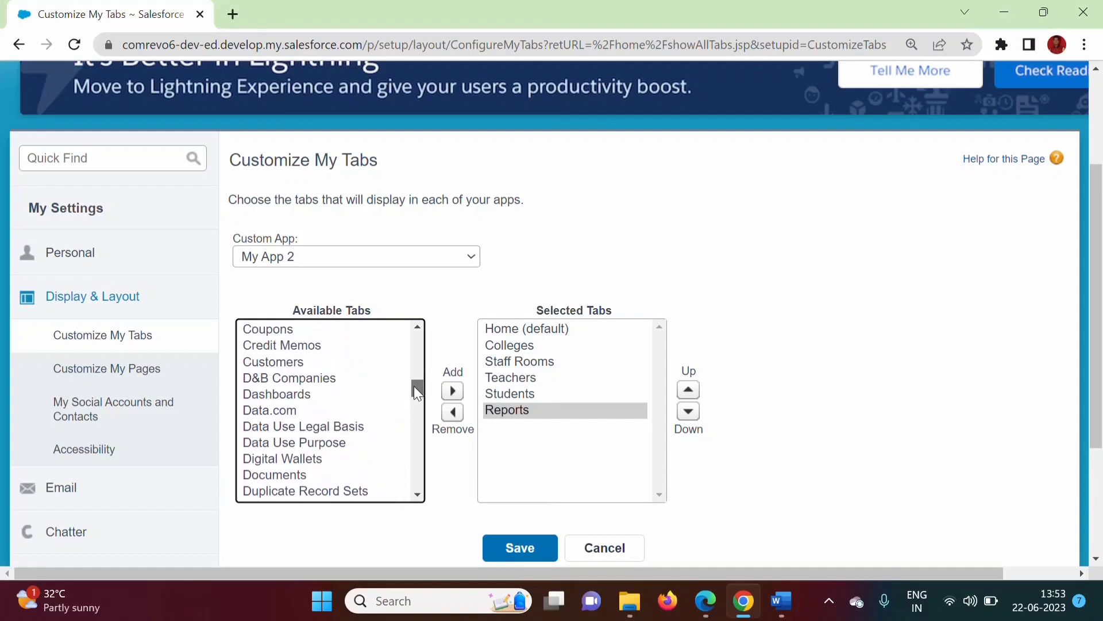
left_click(287, 395)
left_click(452, 392)
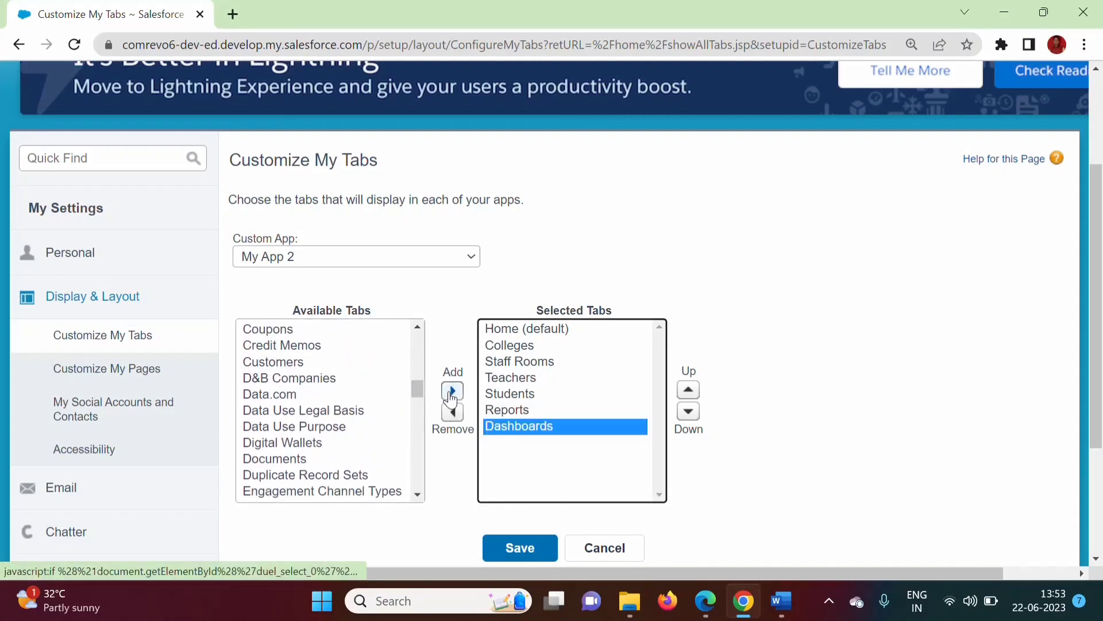
left_click(517, 550)
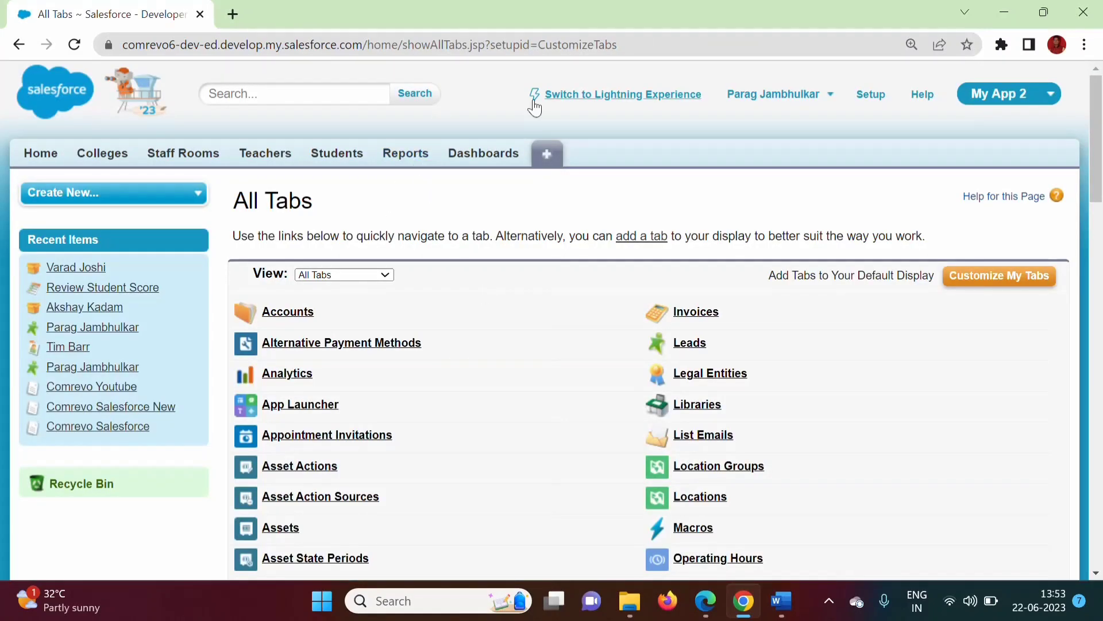
Start a new report from the Reports tab and expand the Accounts & Contacts report types
left_click(402, 160)
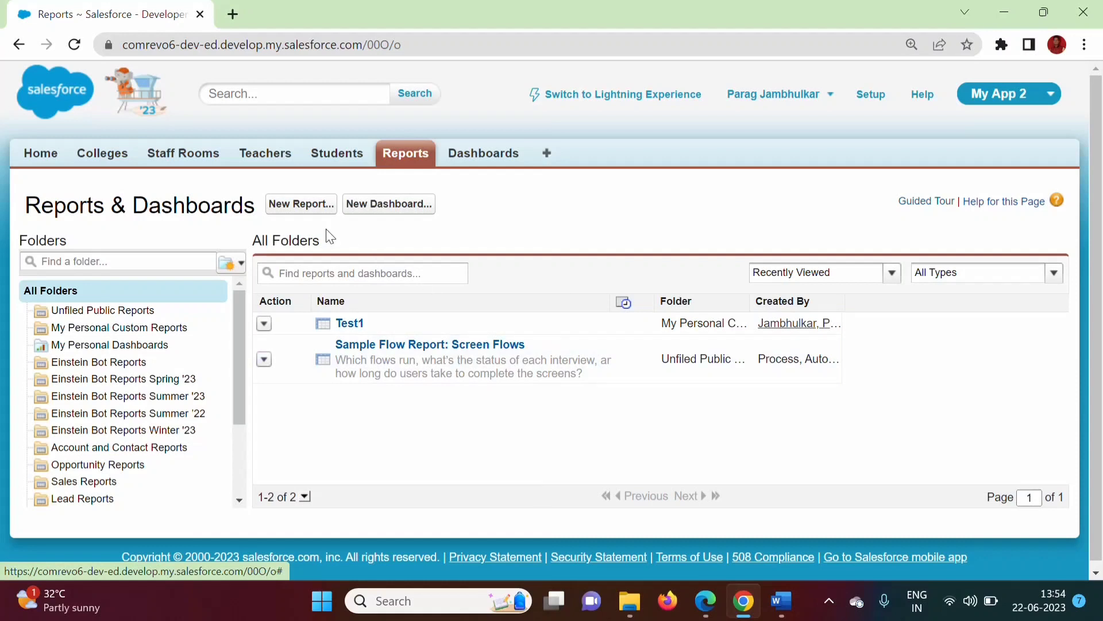
left_click(296, 204)
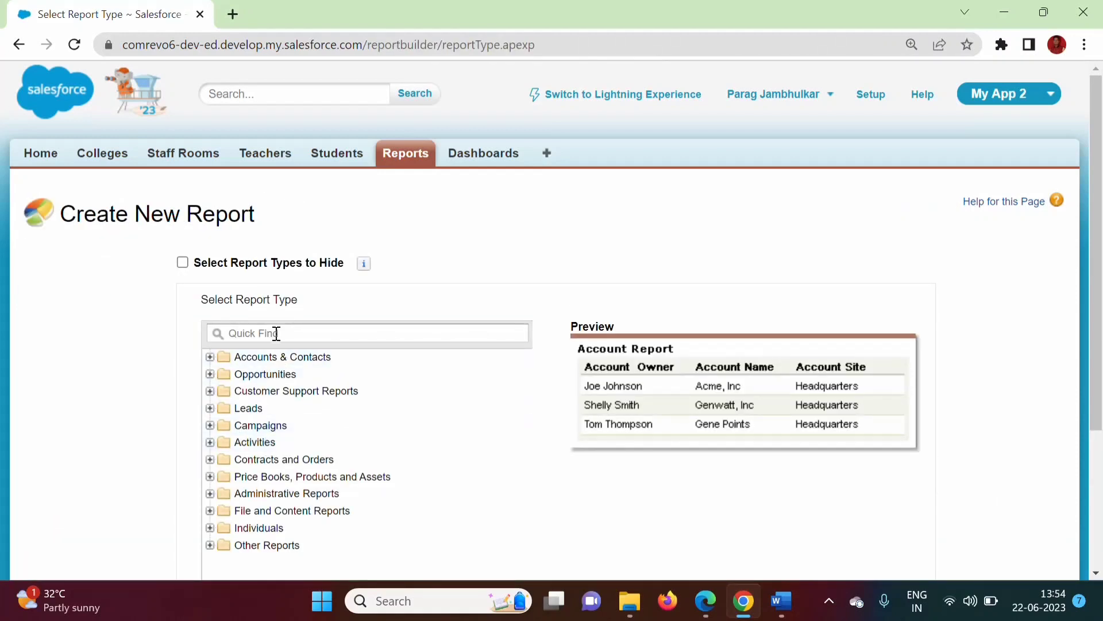
left_click(210, 357)
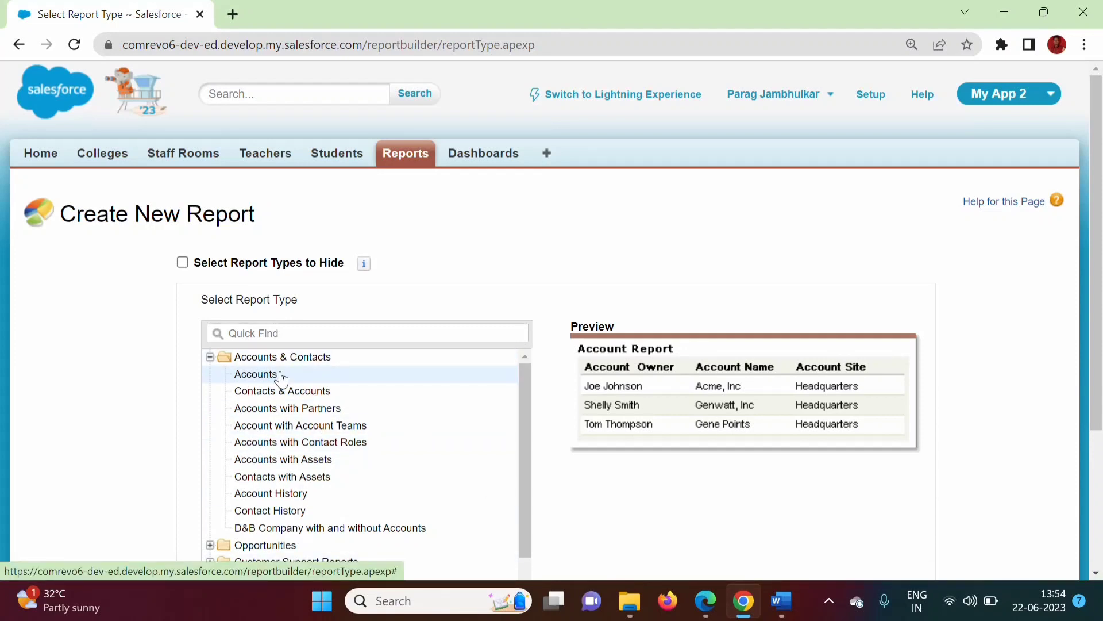
Create an Accounts report with no From date and a Created Date ending 6/22/2023, then show report formats
left_click_drag(1096, 252, 1096, 370)
left_click(928, 515)
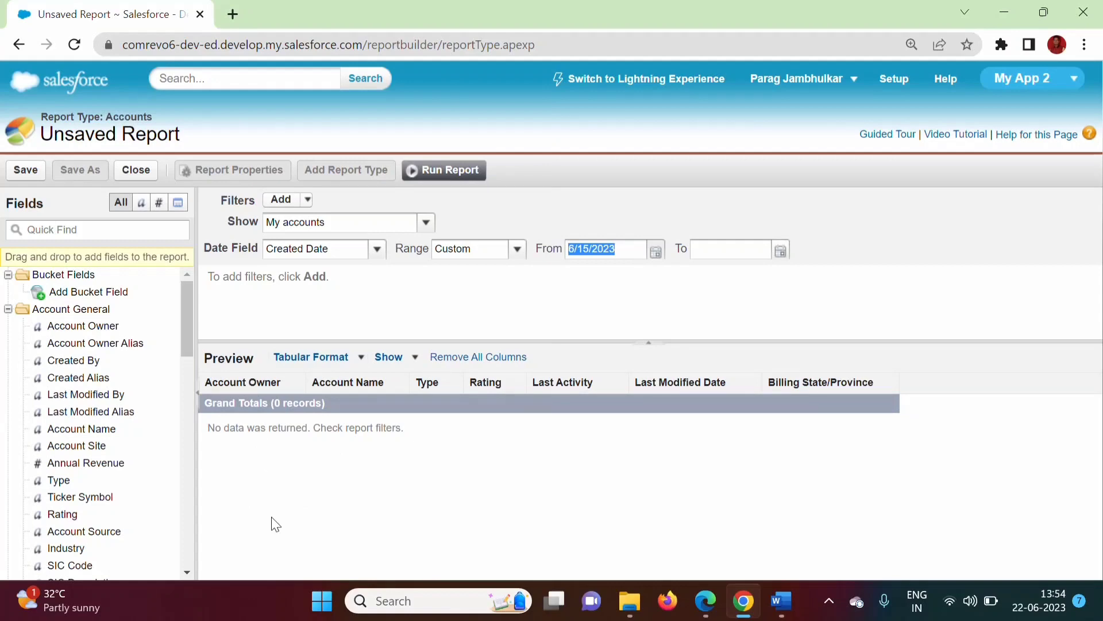
key("BackSpace")
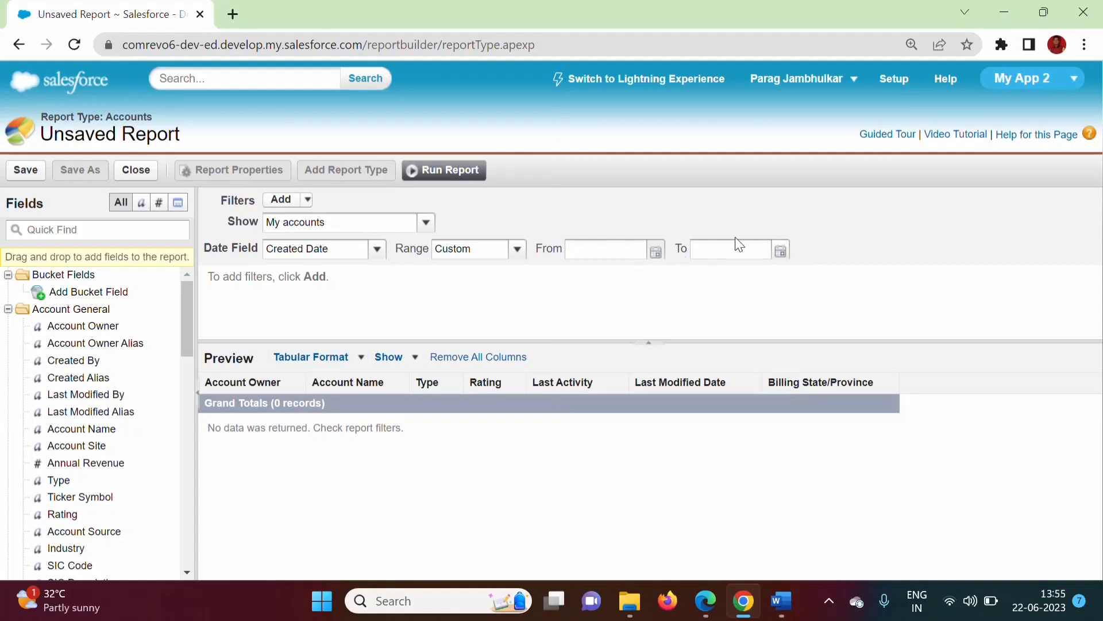
left_click(780, 251)
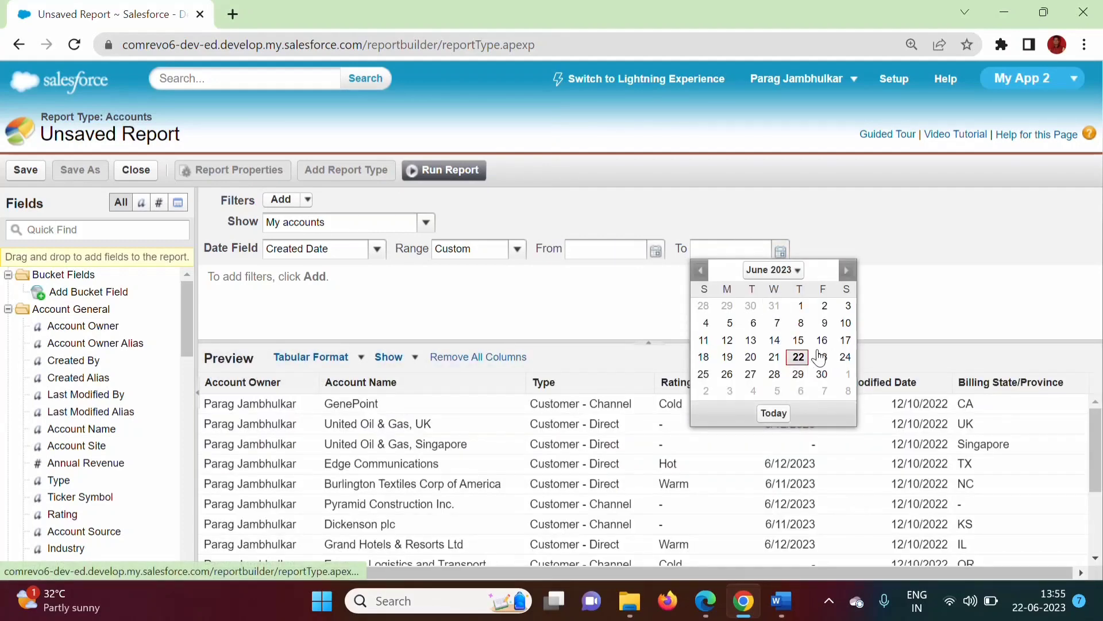
left_click(798, 358)
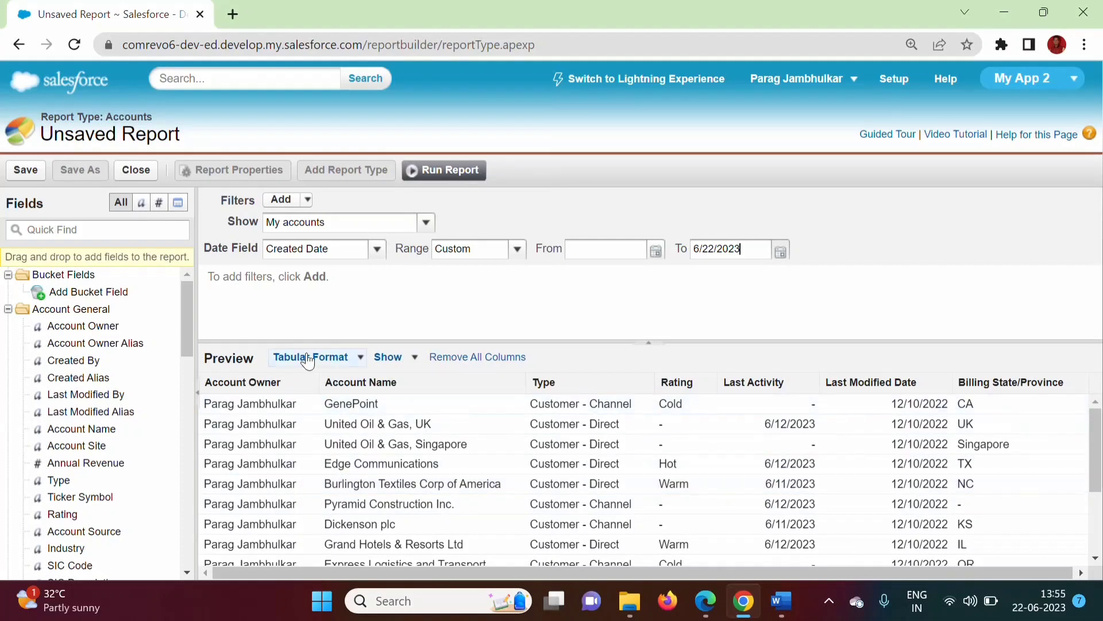
left_click(359, 358)
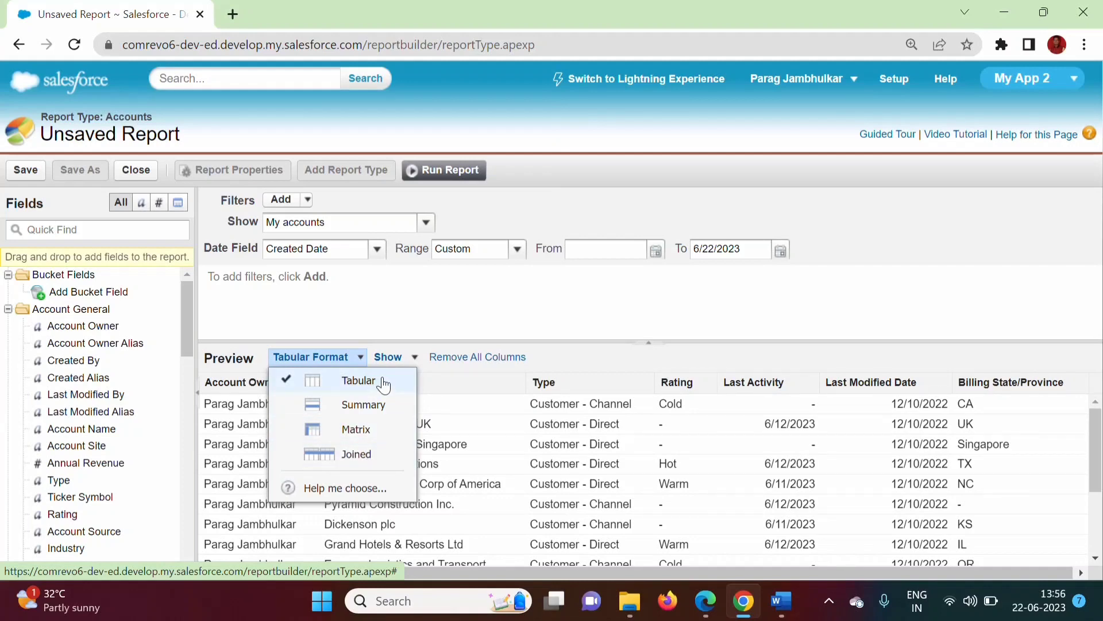
Return to Reports & Dashboards and start a New Dashboard
left_click(16, 45)
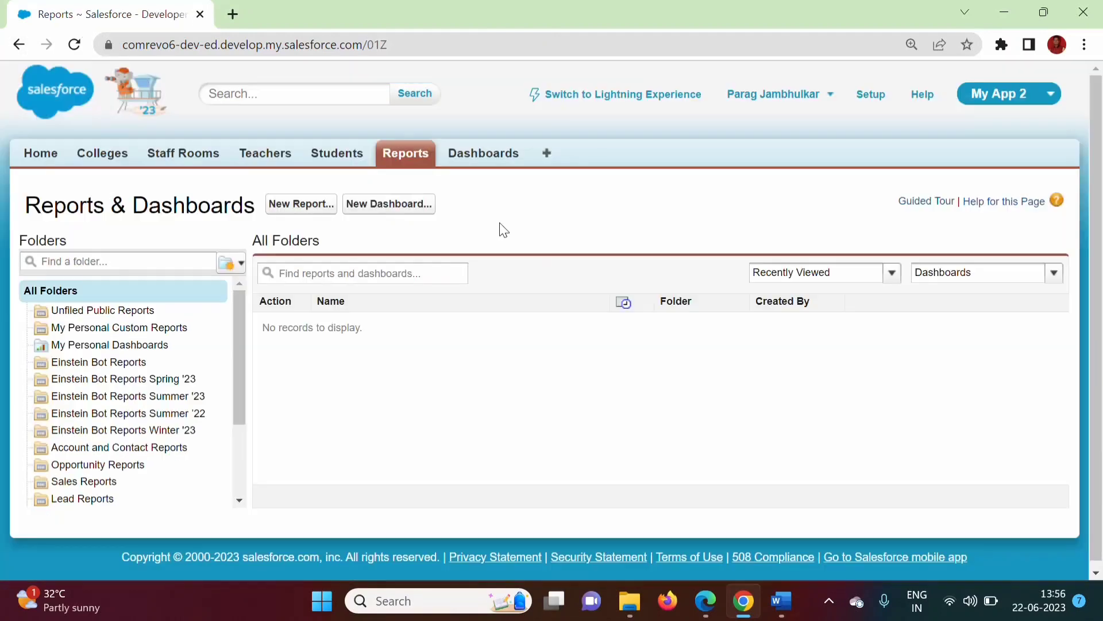
left_click(405, 206)
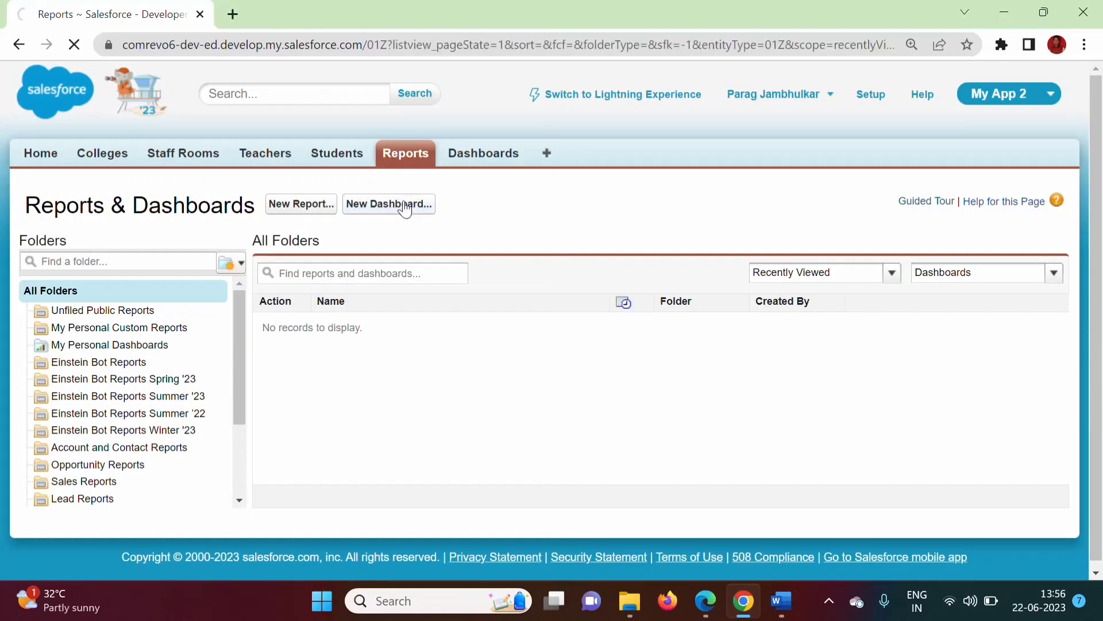